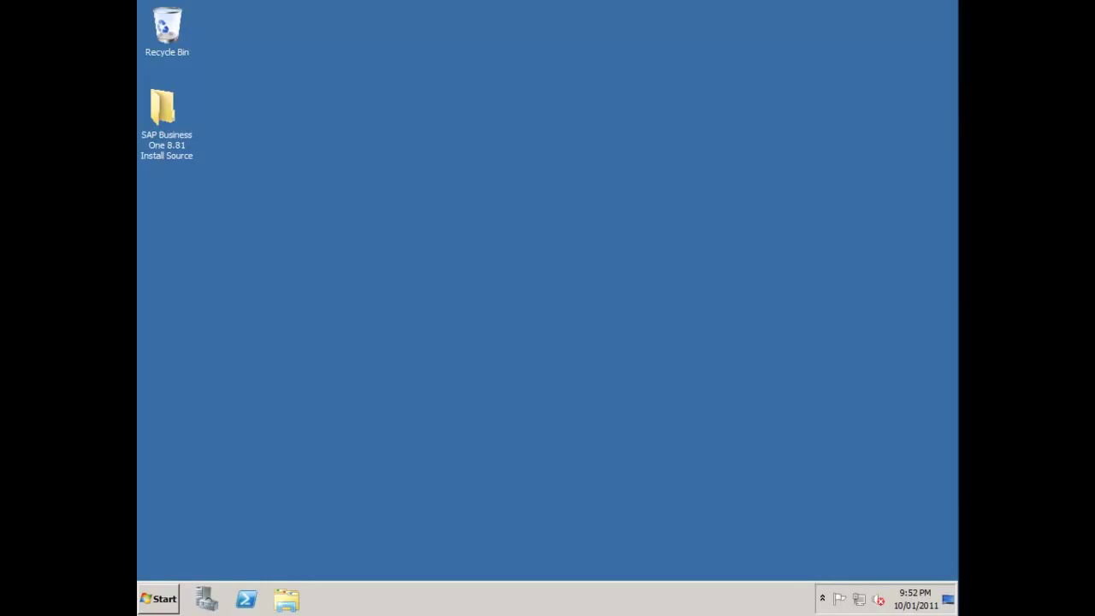
- Run Autorun from the Install Source folder, close the folder, and continue with Server components, Full install
{"action": "double_click", "coordinate": [165, 111]}
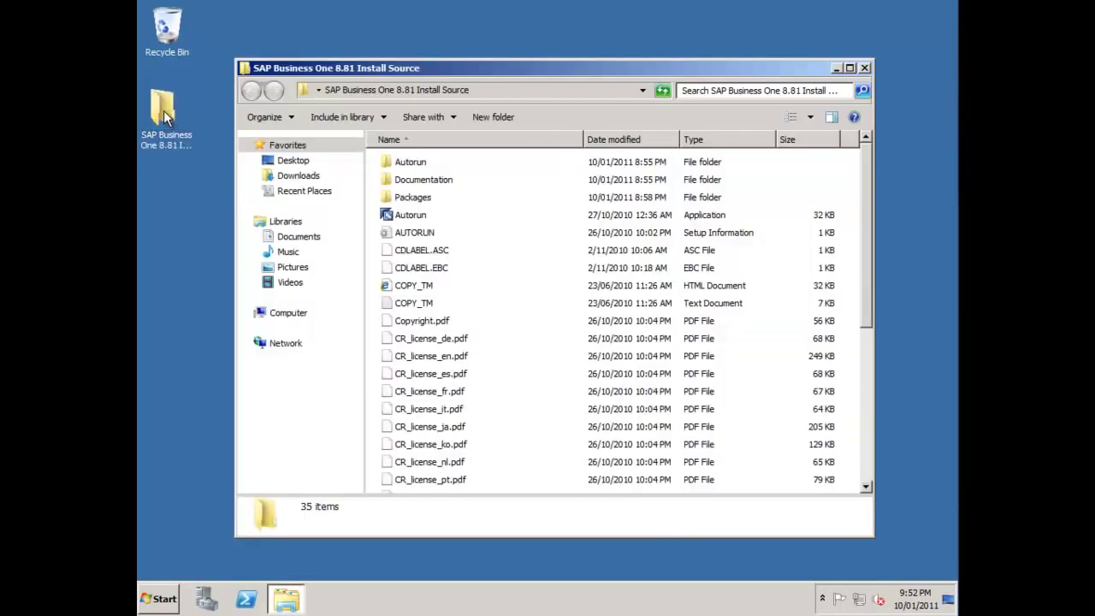
{"action": "left_click", "coordinate": [411, 215]}
{"action": "double_click", "coordinate": [411, 214]}
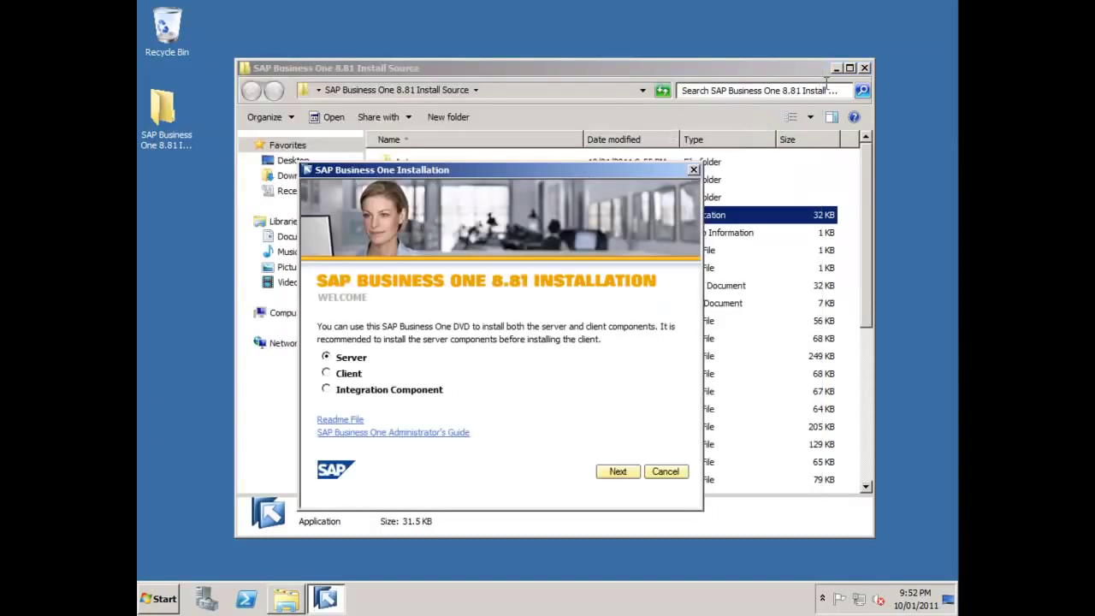
{"action": "left_click", "coordinate": [865, 68]}
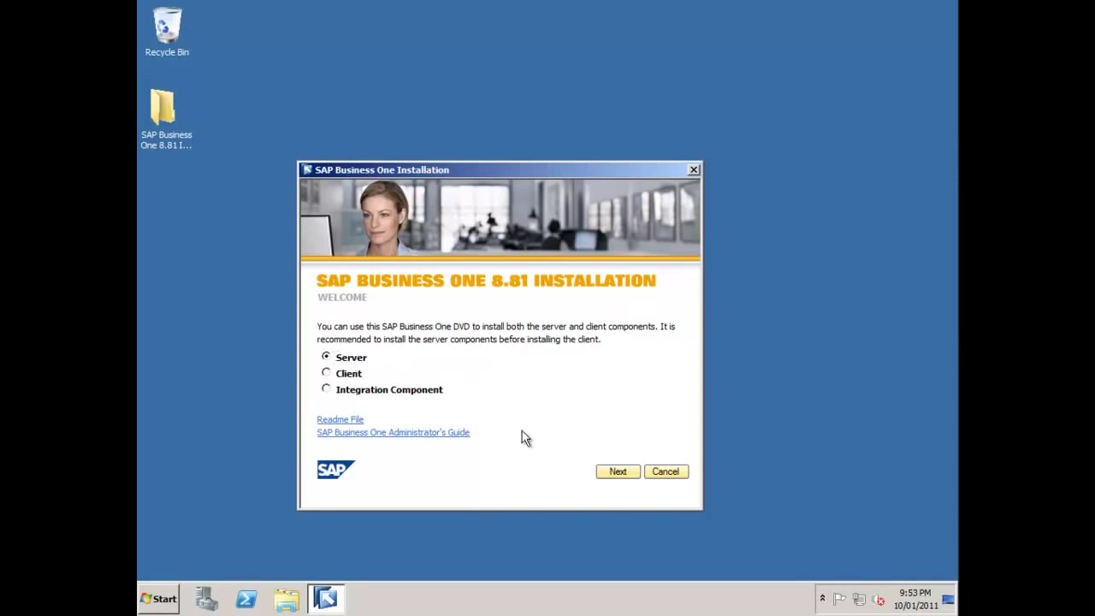
{"action": "left_click", "coordinate": [618, 472]}
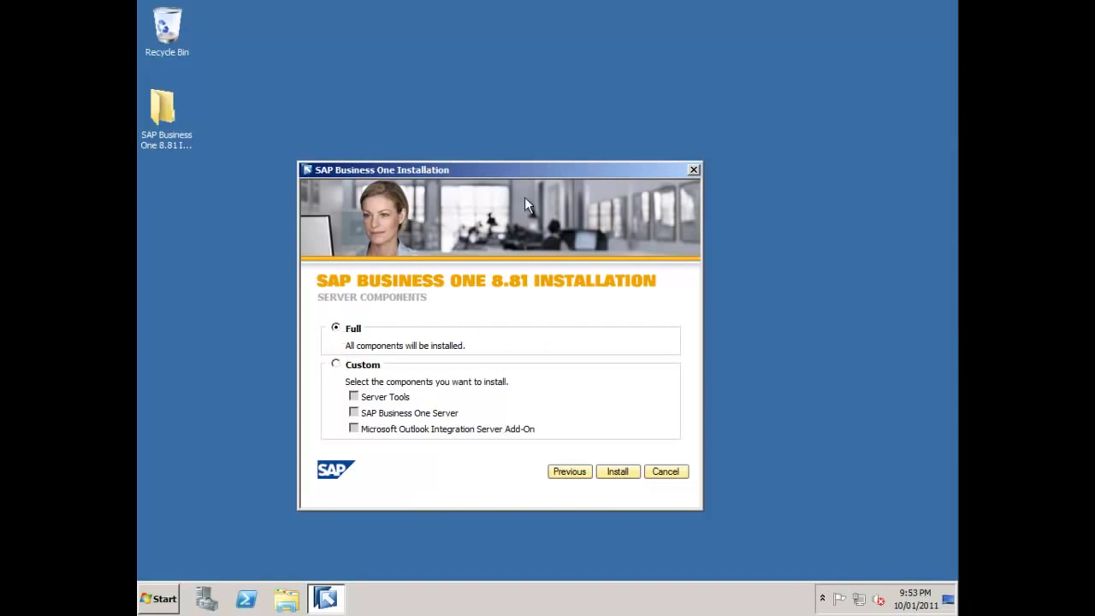
{"action": "left_click_drag", "start_coordinate": [524, 170], "coordinate": [608, 115]}
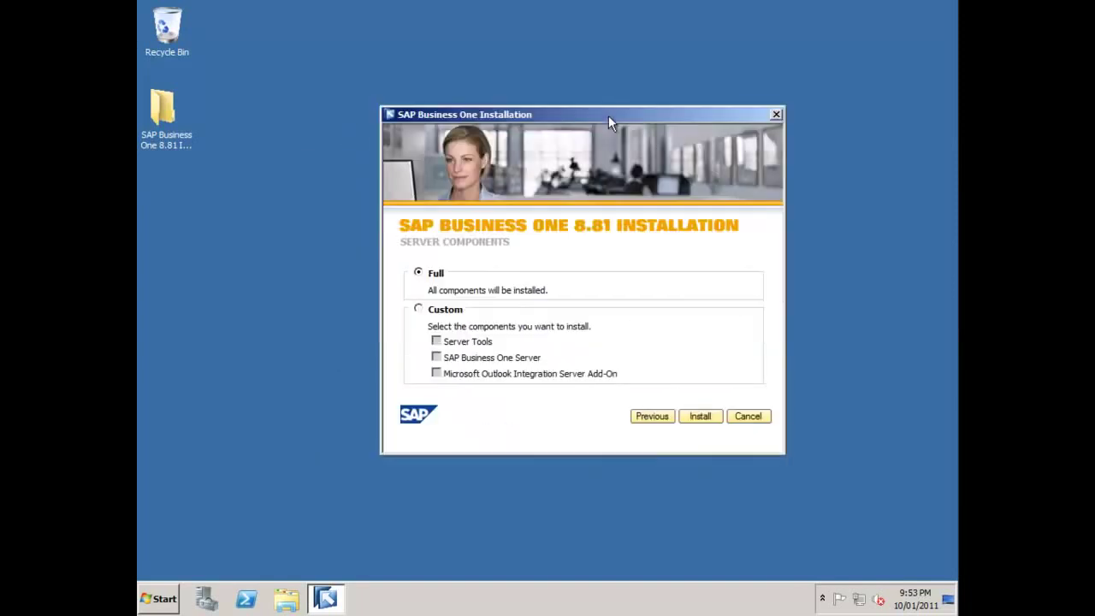
- Start the full server install, approve the UAC prompt, and install the Visual C++ 2005 SP1 prerequisite
{"action": "left_click", "coordinate": [710, 417]}
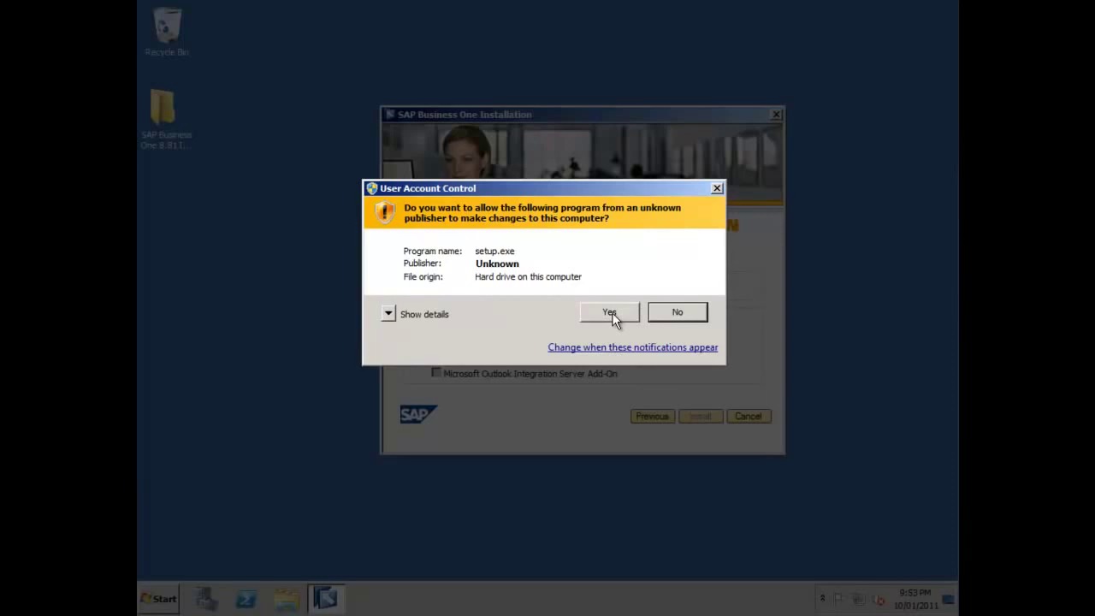
{"action": "left_click", "coordinate": [610, 312]}
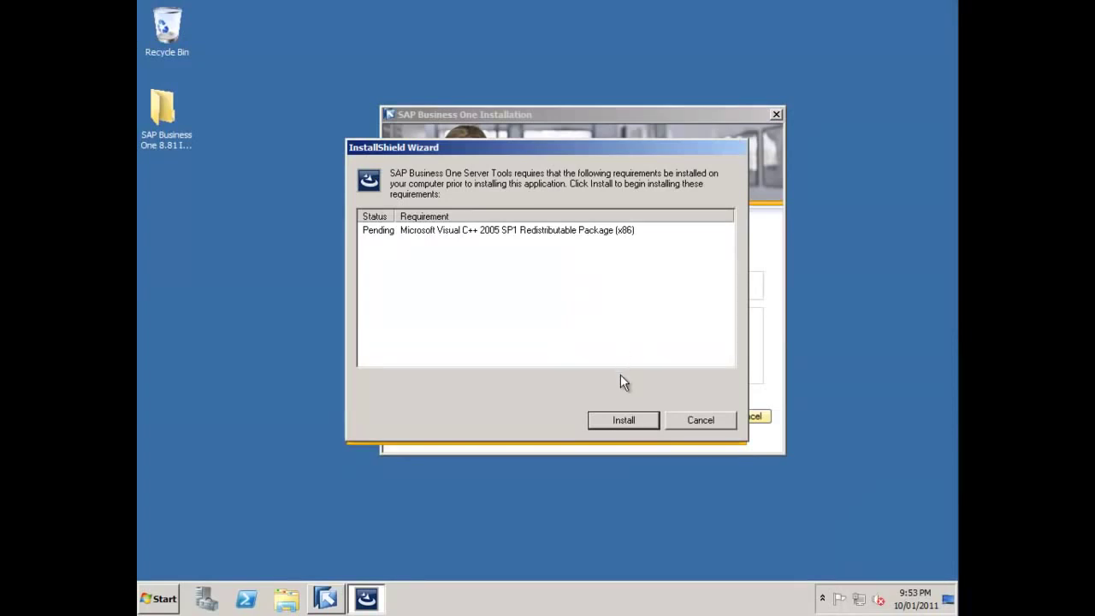
{"action": "left_click", "coordinate": [627, 420]}
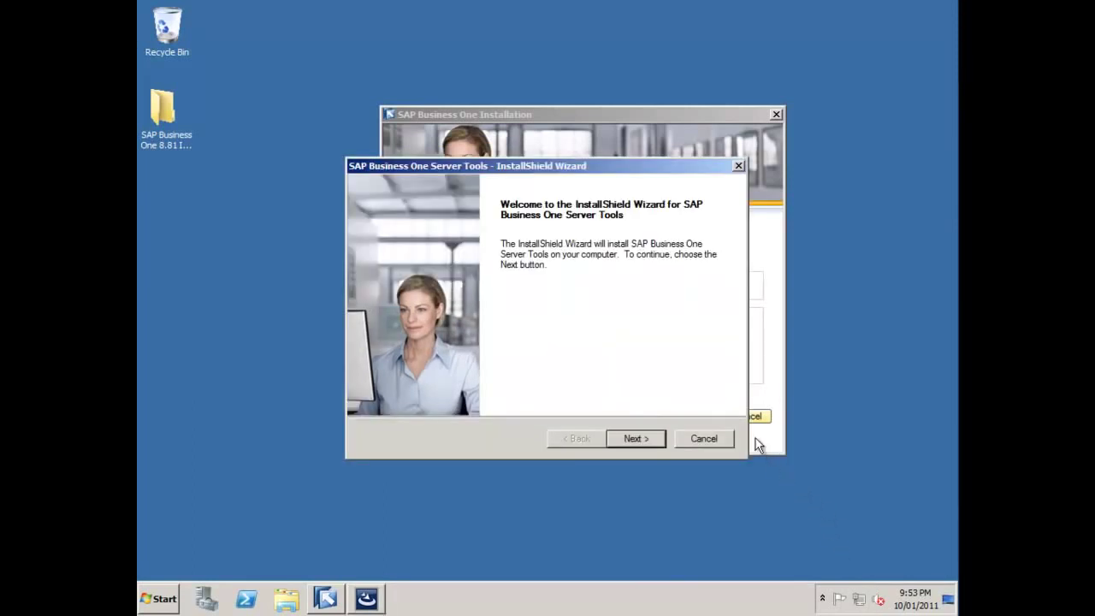
- Enter the customer details: the user's name and company SAP
{"action": "left_click", "coordinate": [637, 438]}
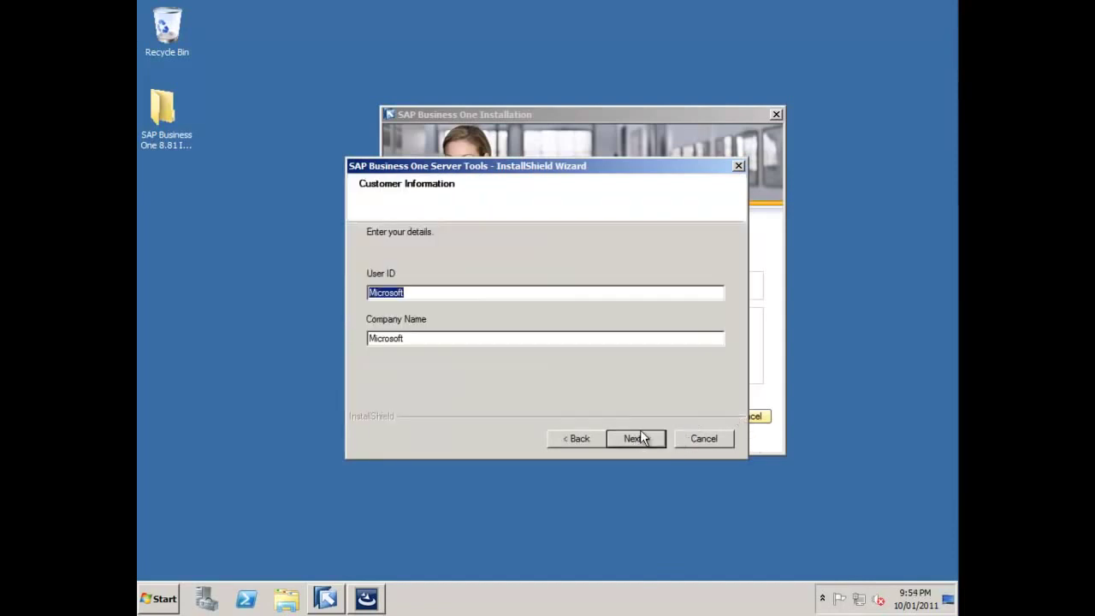
{"action": "key", "text": "Tab"}
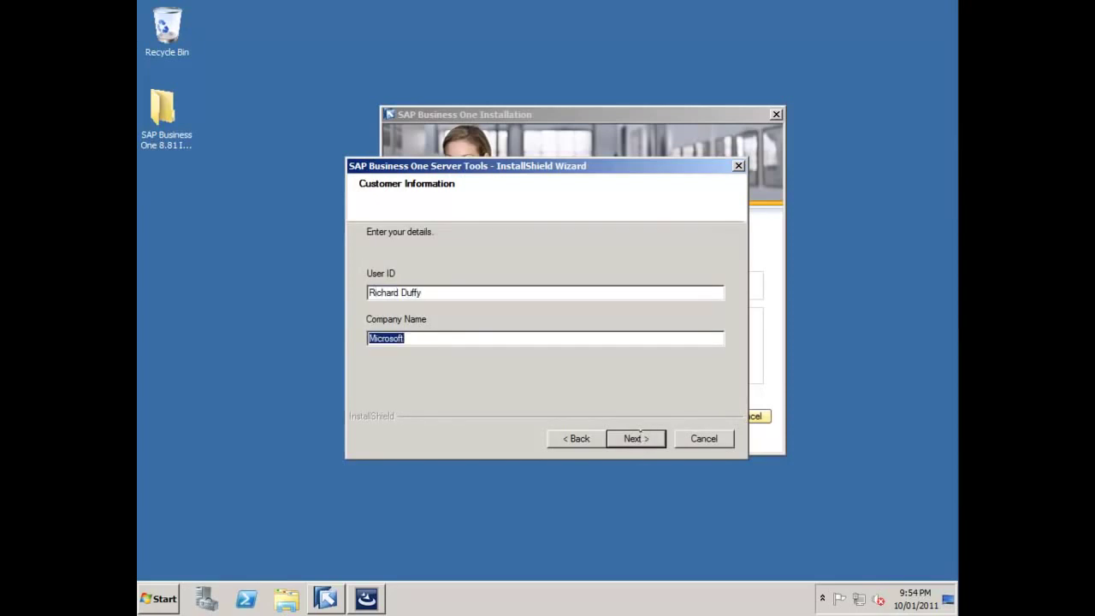
{"action": "type", "text": "SAP"}
{"action": "left_click", "coordinate": [647, 440]}
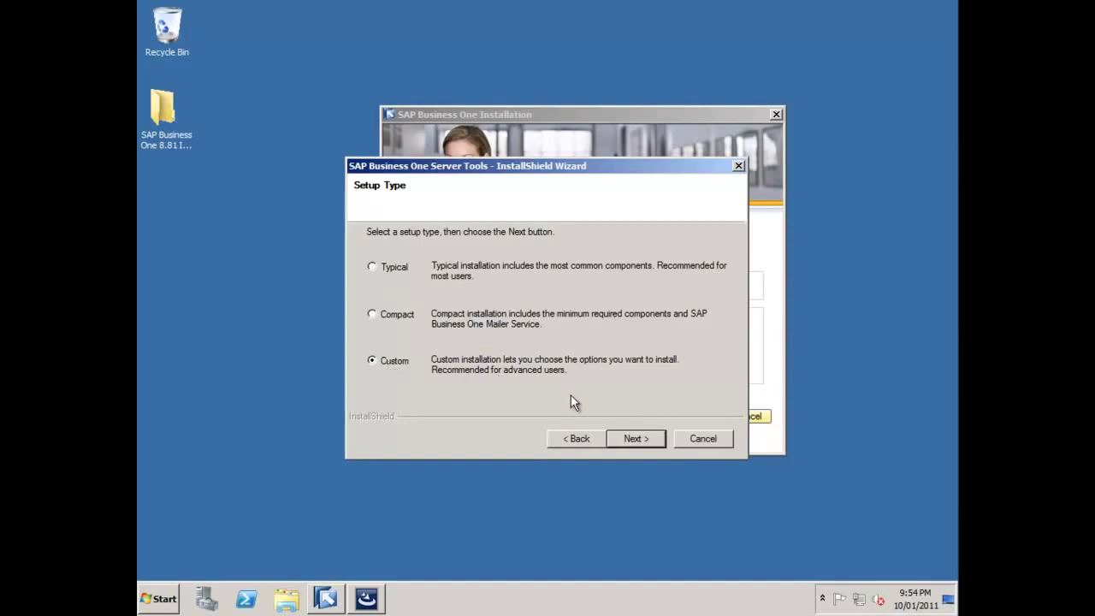
- Keep Custom setup and the default folder, and add Mailer to the Server Tools features
{"action": "left_click", "coordinate": [616, 430]}
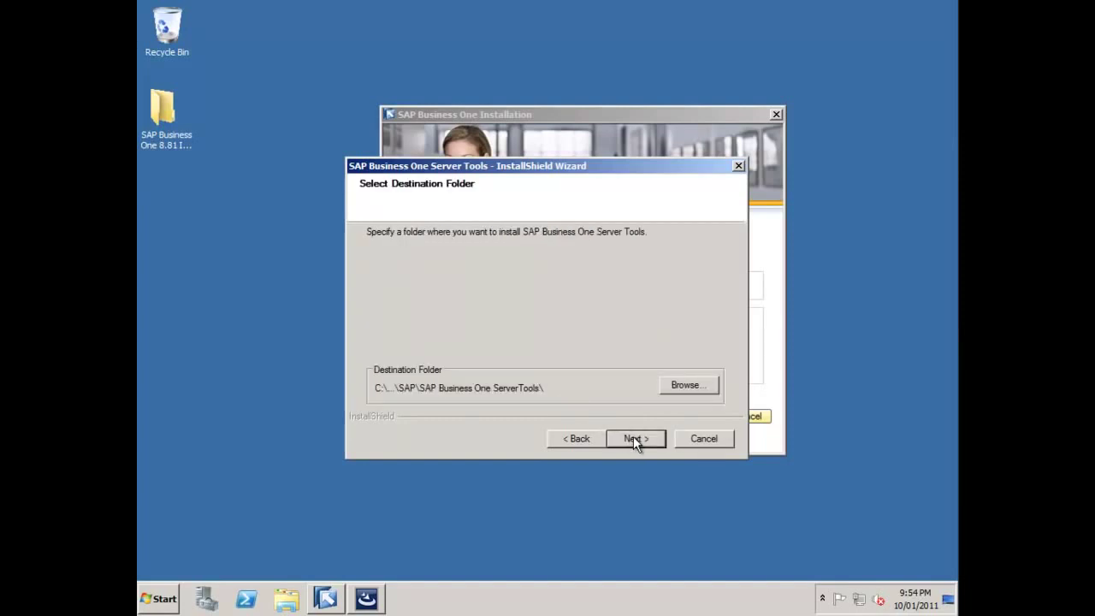
{"action": "left_click", "coordinate": [635, 439]}
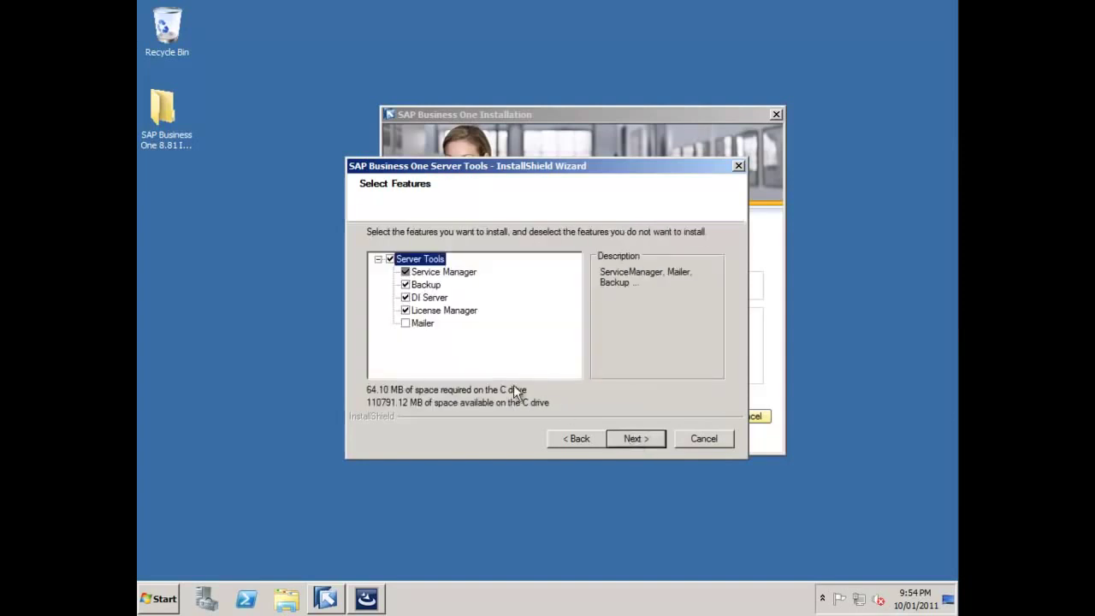
{"action": "left_click", "coordinate": [419, 325]}
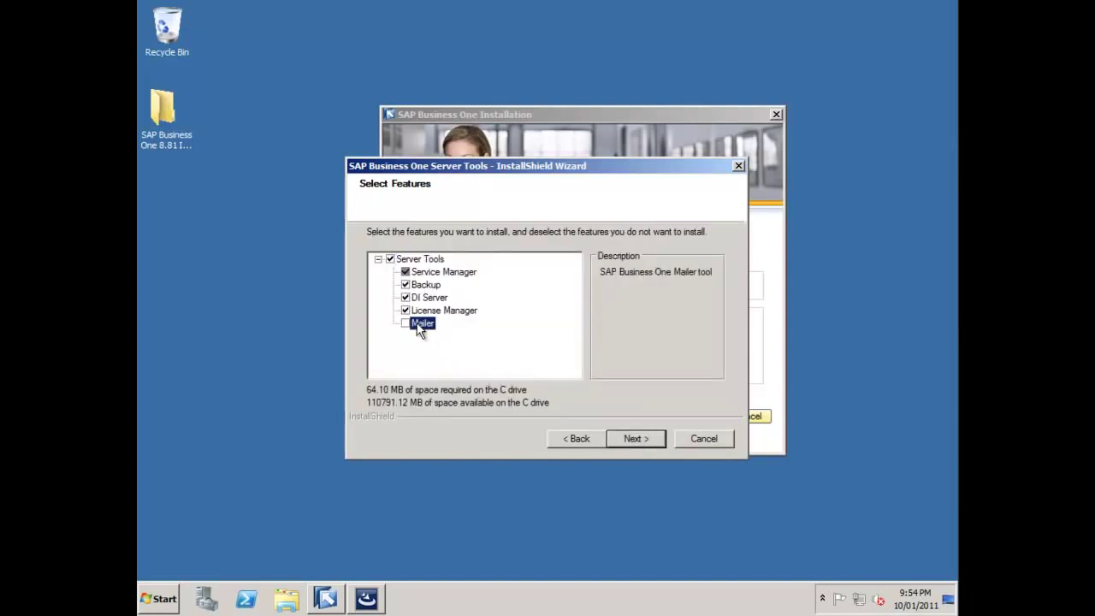
{"action": "left_click", "coordinate": [406, 324]}
{"action": "left_click", "coordinate": [634, 440]}
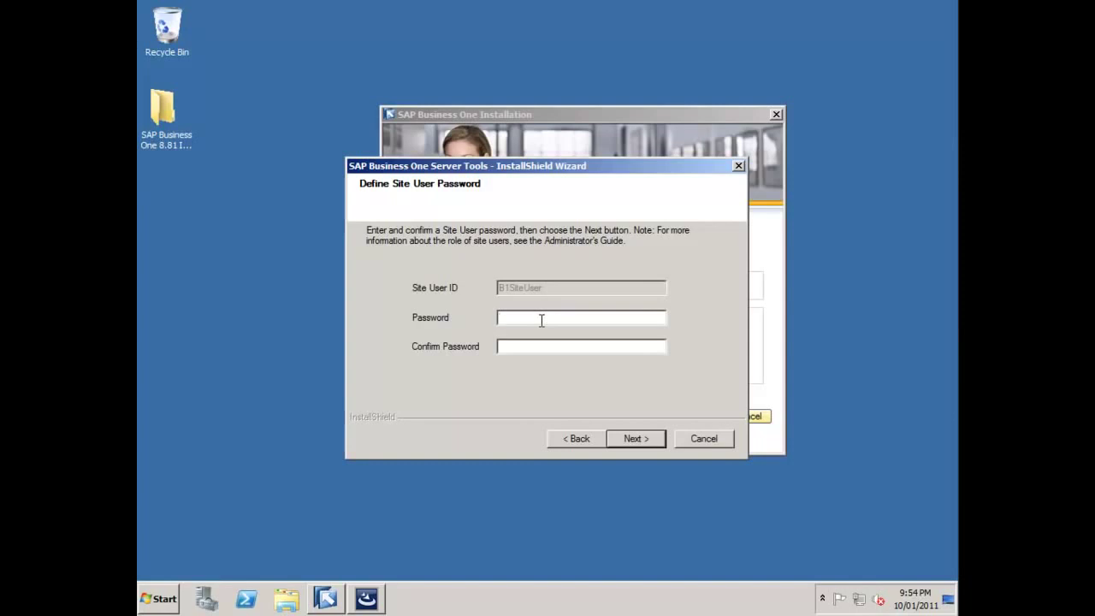
- Enter and confirm the site user password, then install the Server Tools
{"action": "type", "text": "••••••••••••"}
{"action": "key", "text": "BackSpace"}
{"action": "key", "text": "BackSpace"}
{"action": "key", "text": "BackSpace"}
{"action": "type", "text": "password1"}
{"action": "left_click", "coordinate": [645, 438]}
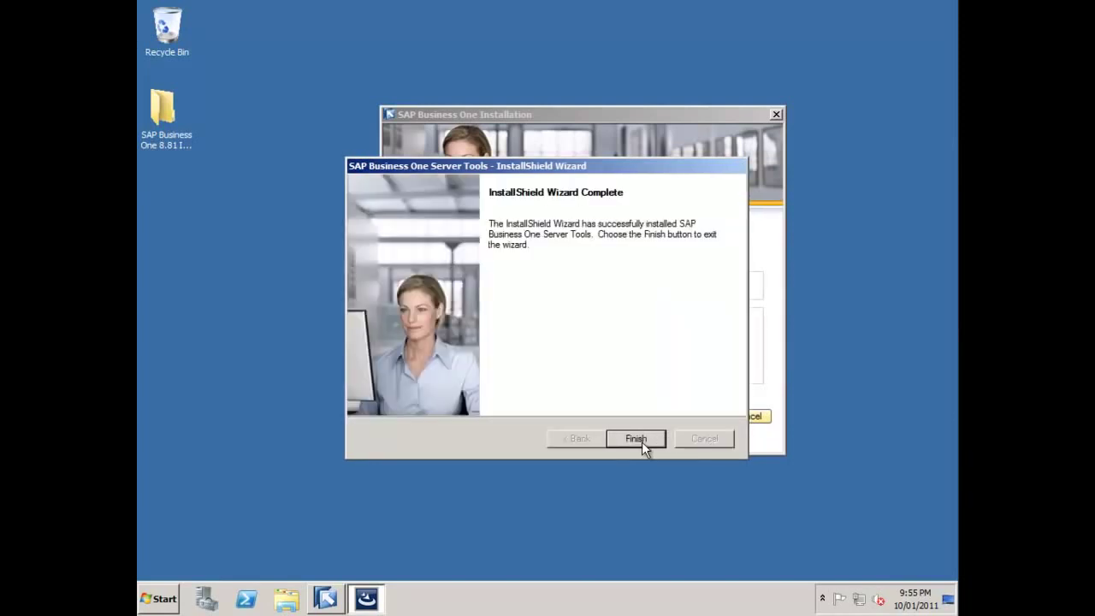
- Finish the Server Tools wizard and start the SAP Business One Server setup, approving UAC
{"action": "left_click", "coordinate": [637, 440]}
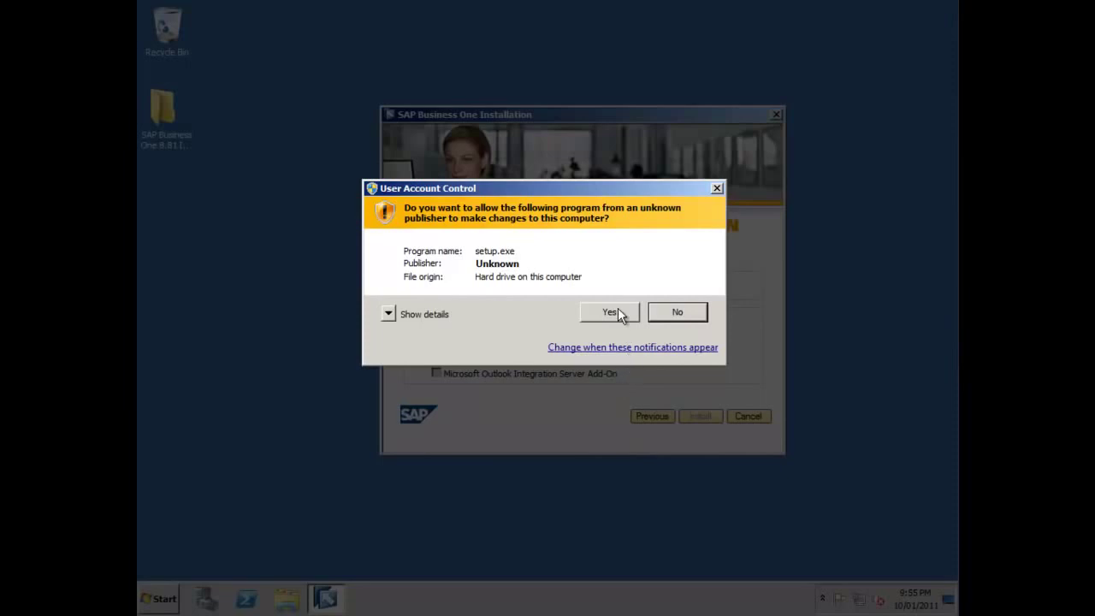
{"action": "left_click", "coordinate": [610, 312]}
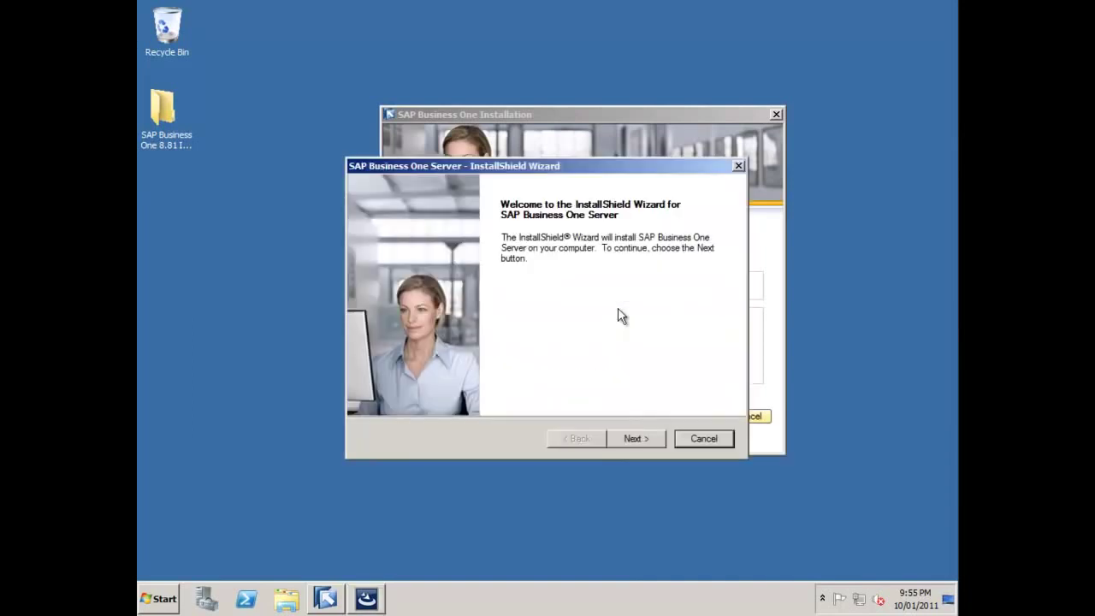
{"action": "left_click", "coordinate": [635, 443]}
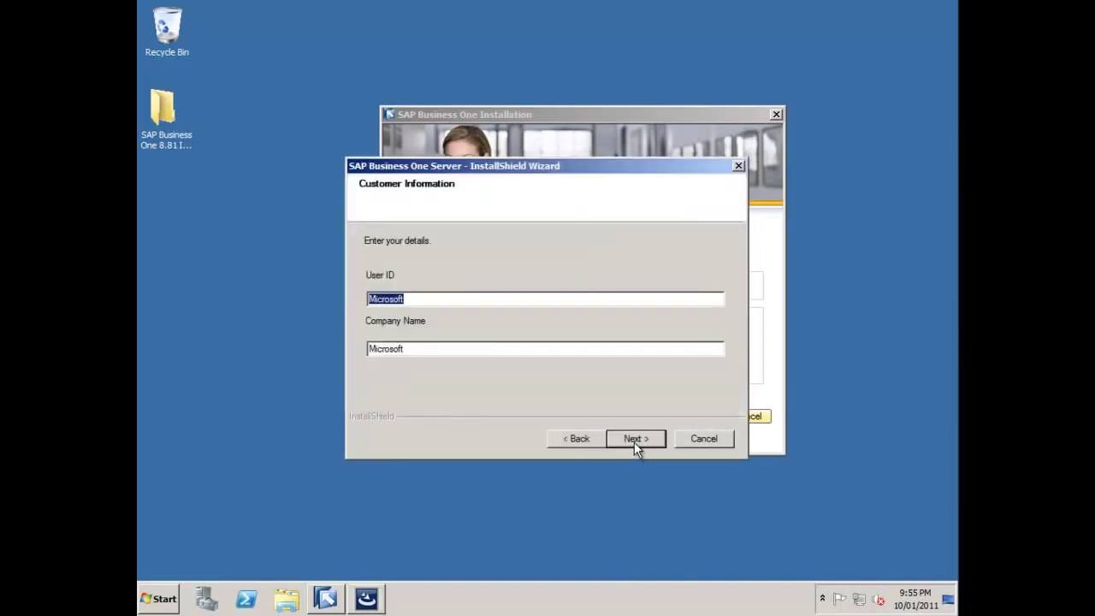
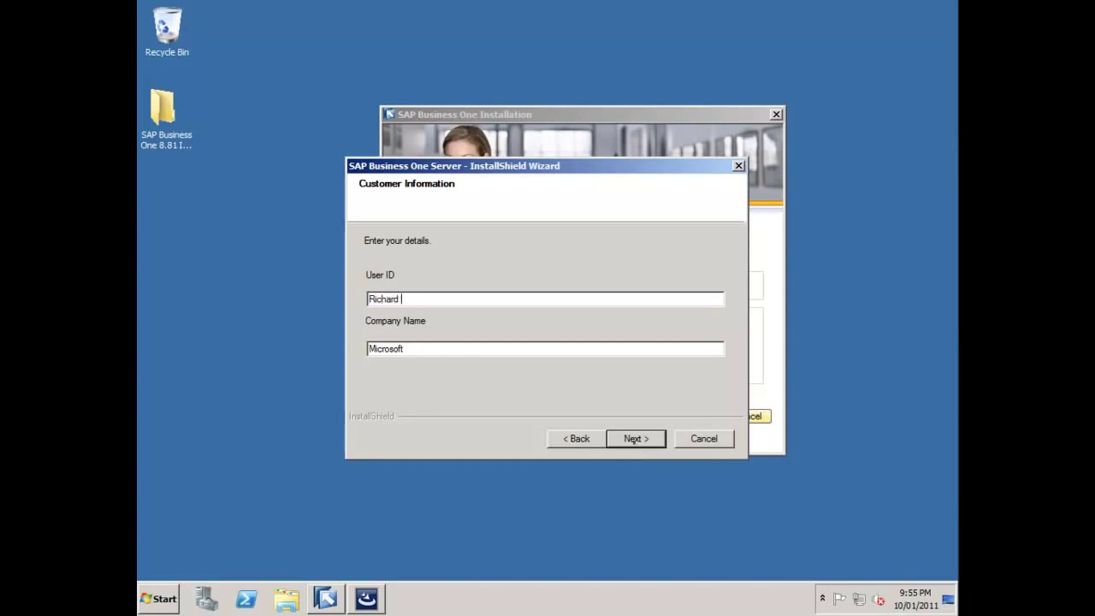
- Enter the customer's name and company SAP, and keep the Custom setup type
{"action": "key", "text": "Tab"}
{"action": "type", "text": "SAP"}
{"action": "left_click", "coordinate": [646, 444]}
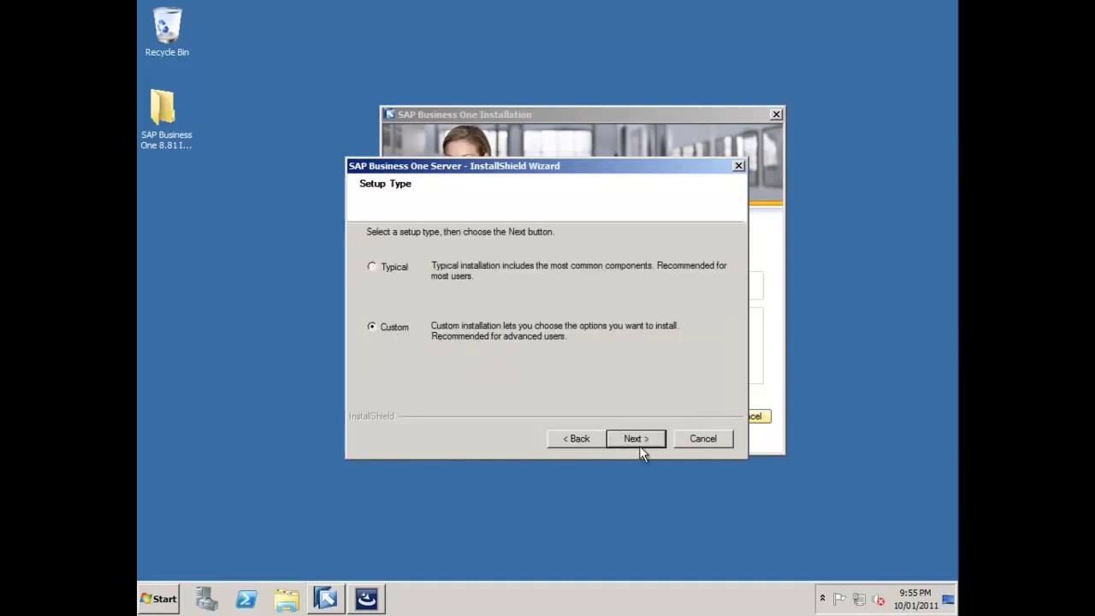
{"action": "left_click", "coordinate": [639, 443]}
- Accept the default destination folder and choose MSSQL_2008 as the database server type
{"action": "left_click", "coordinate": [639, 443]}
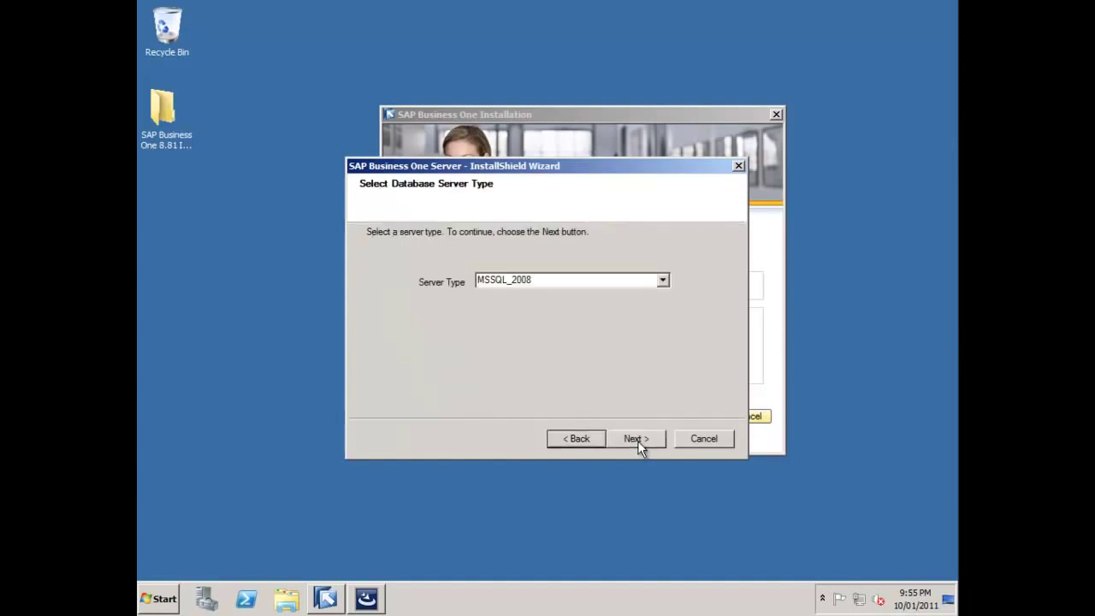
{"action": "left_click", "coordinate": [663, 282]}
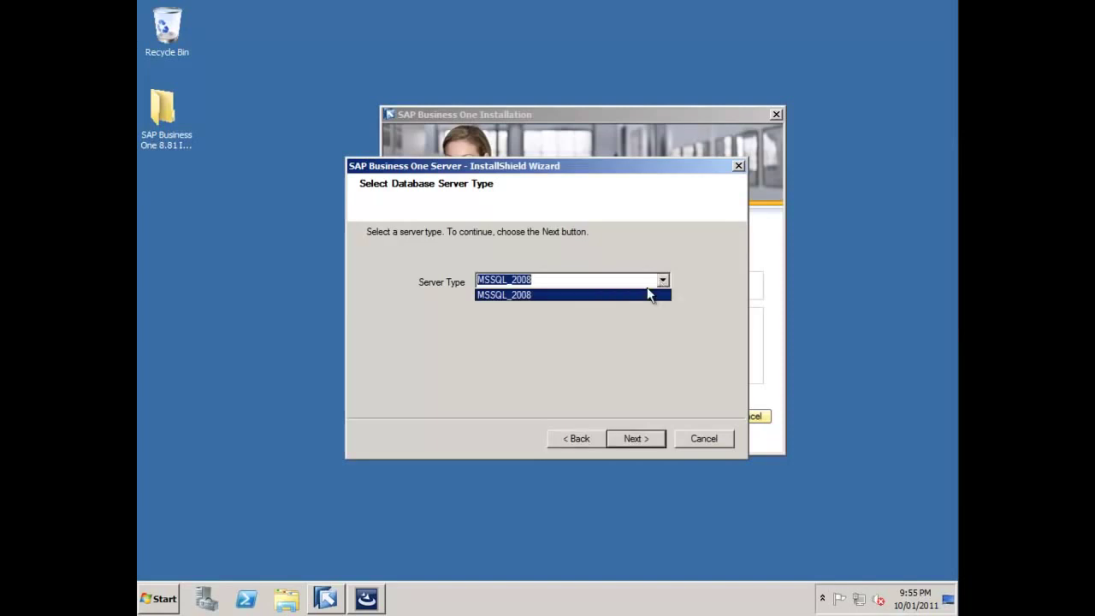
{"action": "left_click", "coordinate": [640, 297]}
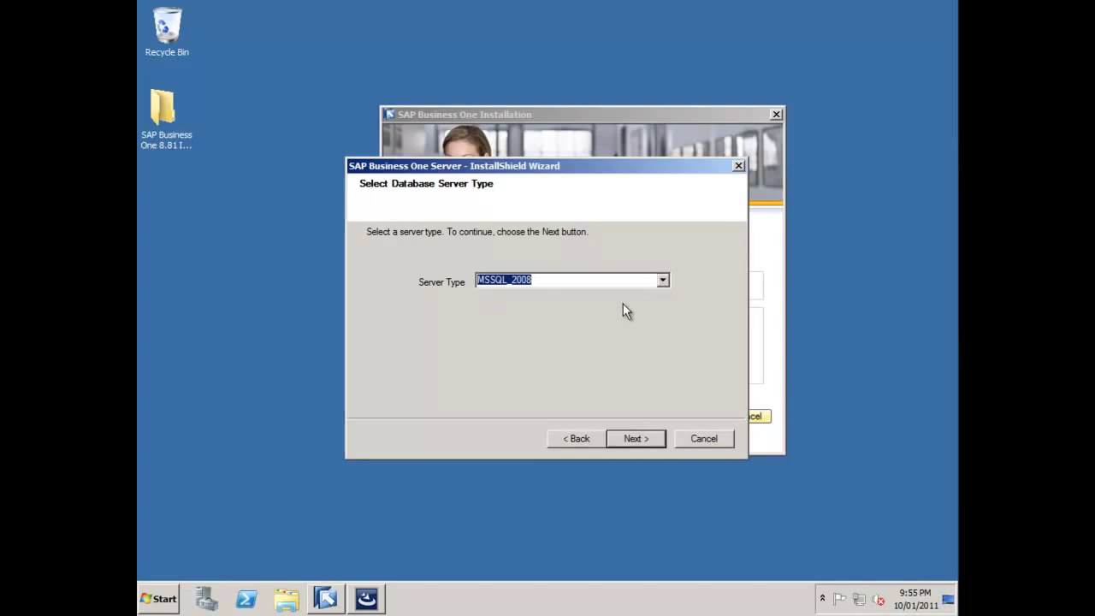
{"action": "left_click", "coordinate": [637, 440]}
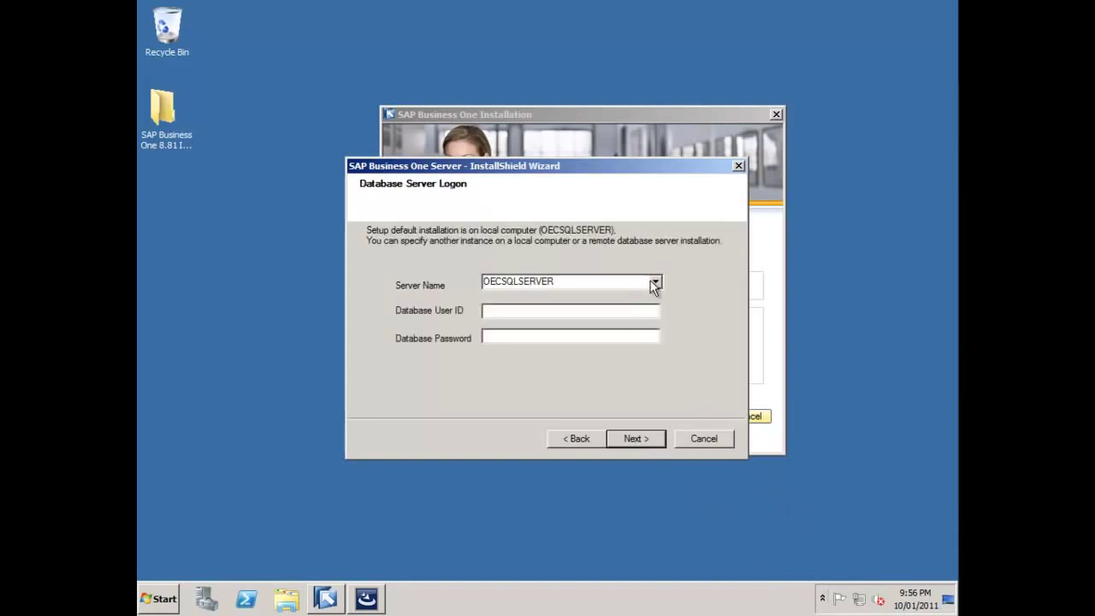
- Keep OECSQLSERVER as the database server and log on with user sa and its password
{"action": "left_click", "coordinate": [655, 283]}
{"action": "left_click", "coordinate": [647, 283]}
{"action": "left_click", "coordinate": [557, 313]}
{"action": "type", "text": "sa"}
{"action": "key", "text": "Tab"}
{"action": "type", "text": "•••••••••"}
- Submit the database logon, check features down to Remote support platform, and accept the defaults
{"action": "left_click", "coordinate": [639, 446]}
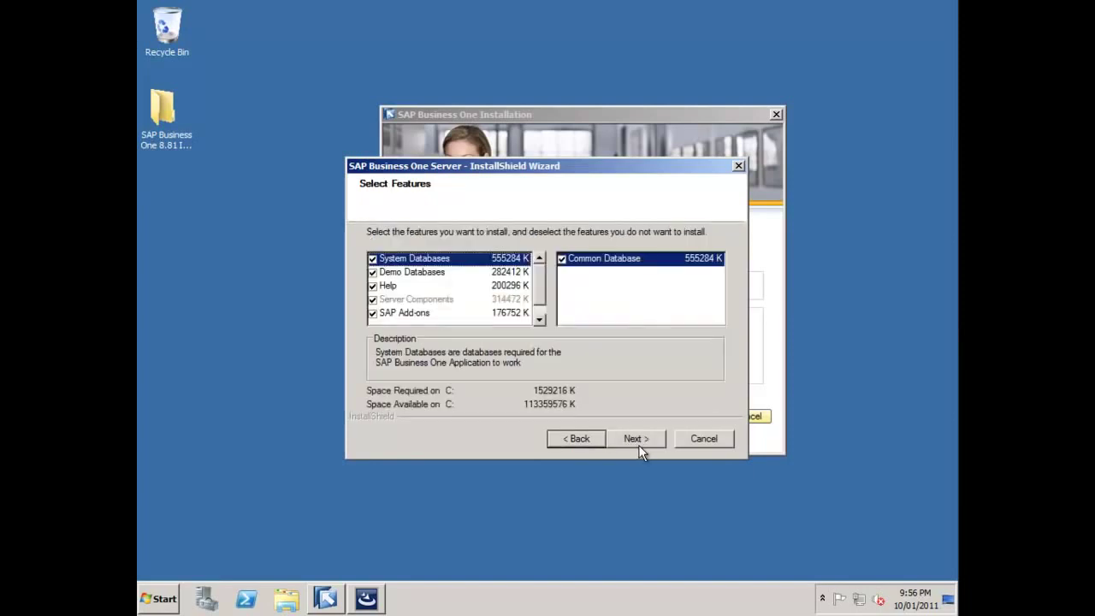
{"action": "left_click", "coordinate": [440, 276]}
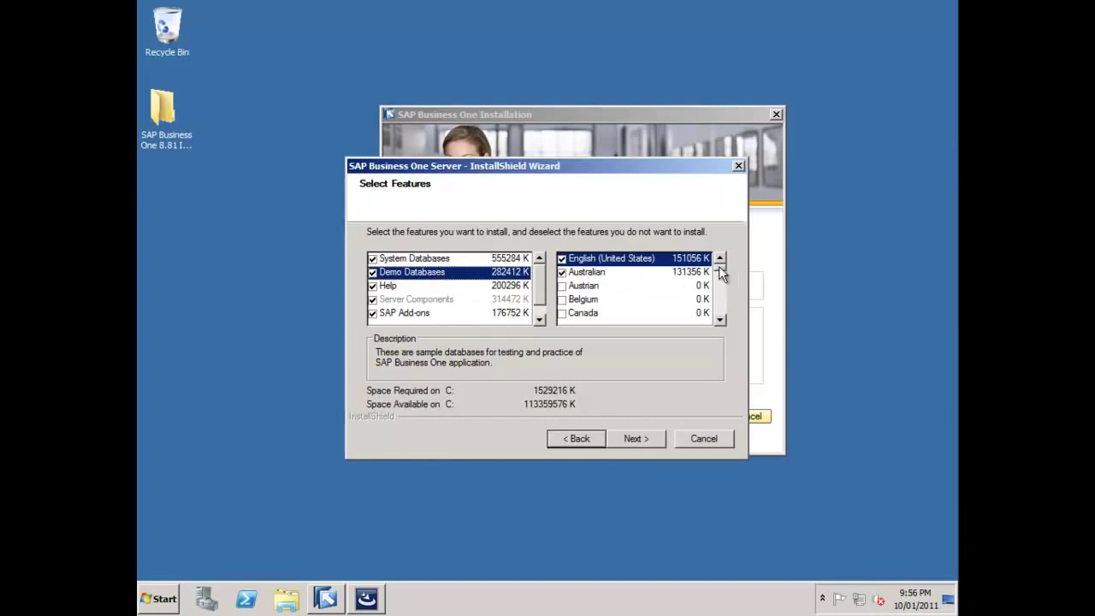
{"action": "left_click", "coordinate": [441, 313]}
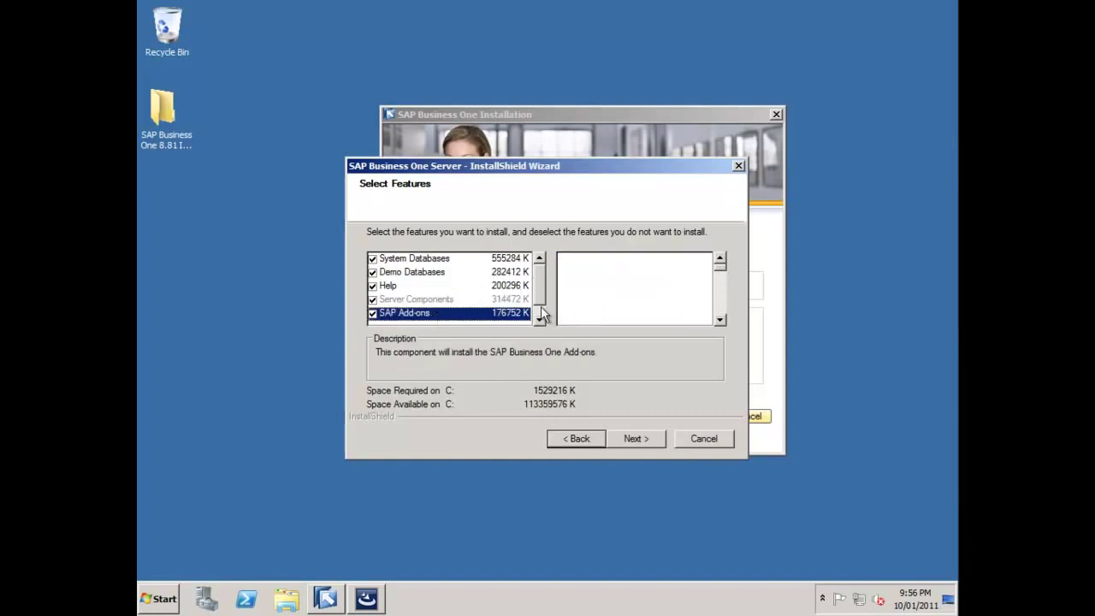
{"action": "left_click", "coordinate": [541, 311]}
{"action": "left_click", "coordinate": [452, 313]}
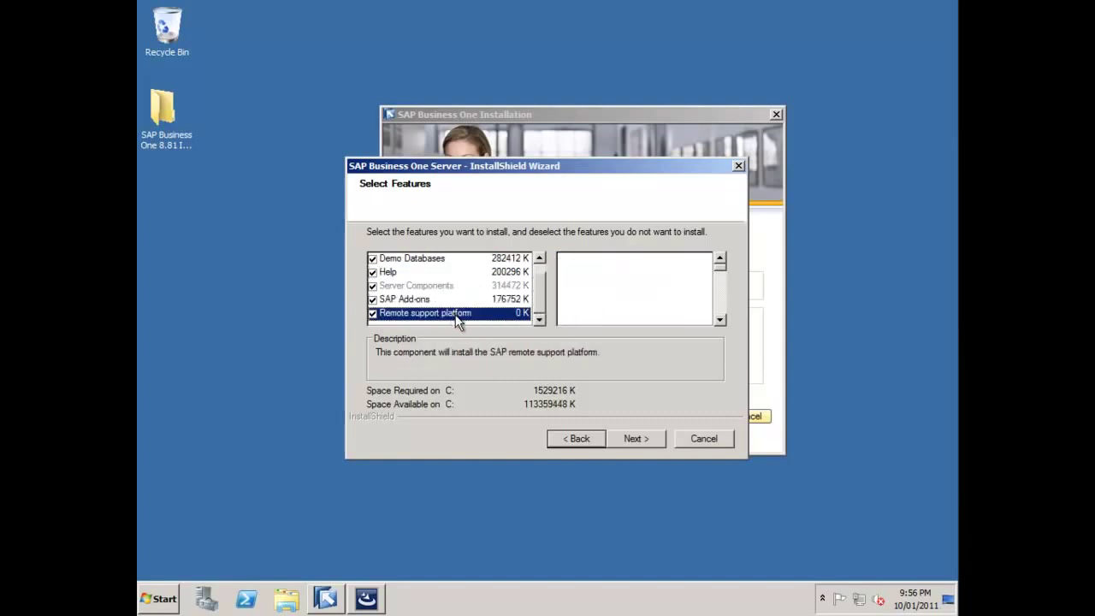
{"action": "left_click", "coordinate": [626, 440]}
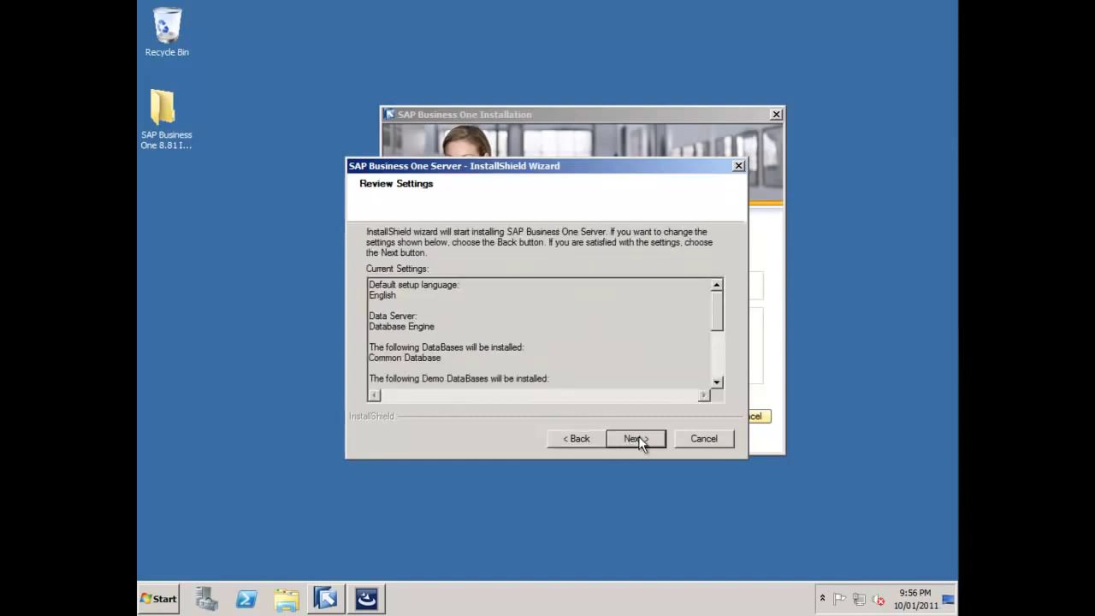
- Confirm Review Settings to install the server and wait for the Remote Support Platform wizard
{"action": "left_click", "coordinate": [640, 440]}
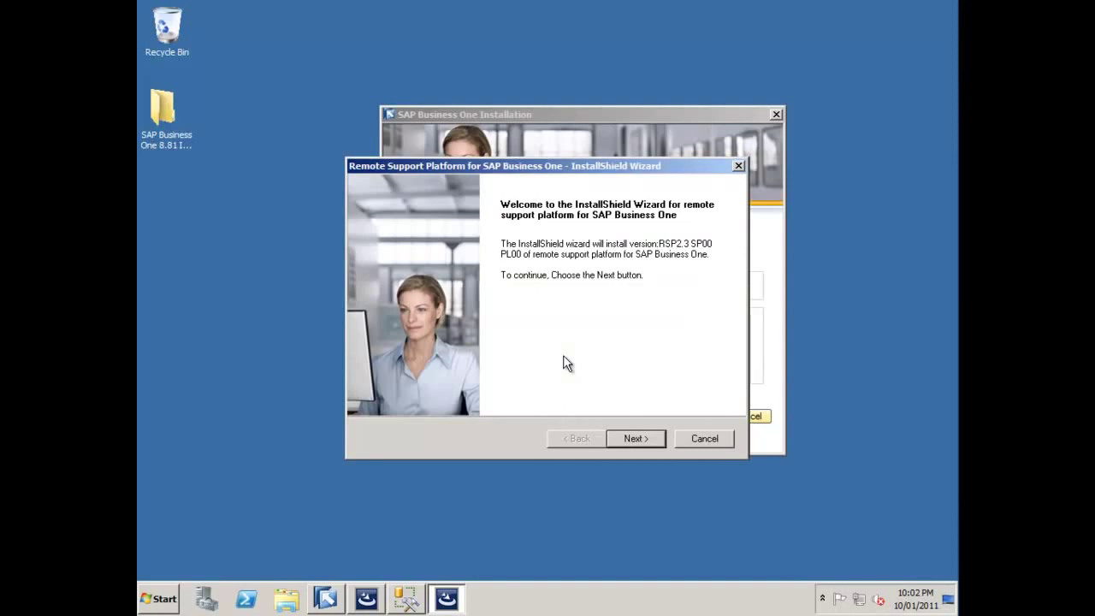
- Proceed past the RSP2.3 welcome page with Server Installation as the setup type
{"action": "left_click", "coordinate": [636, 438]}
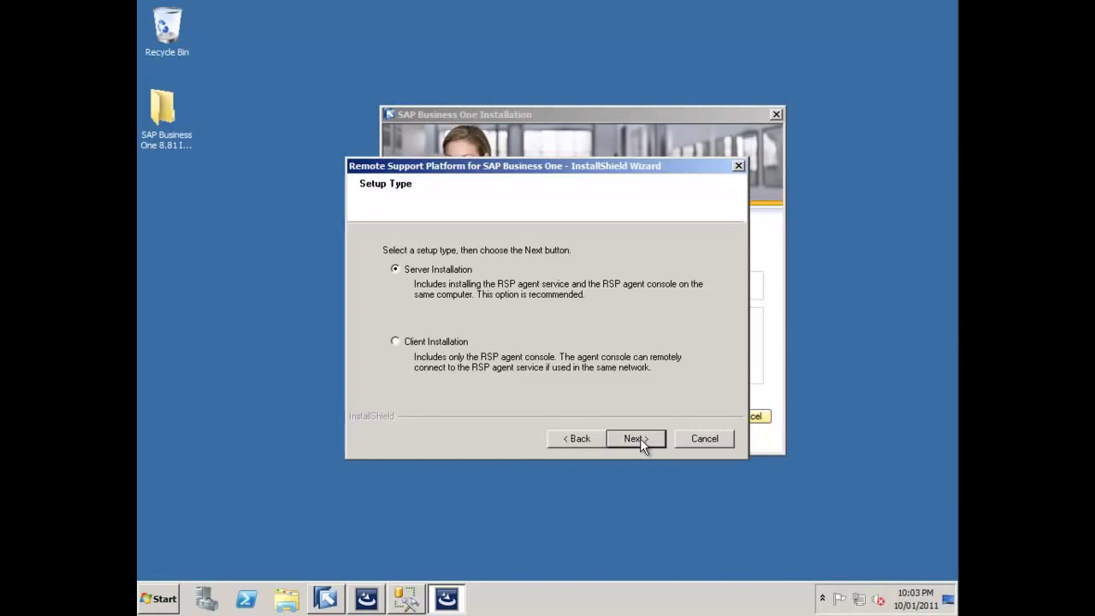
{"action": "left_click", "coordinate": [638, 440]}
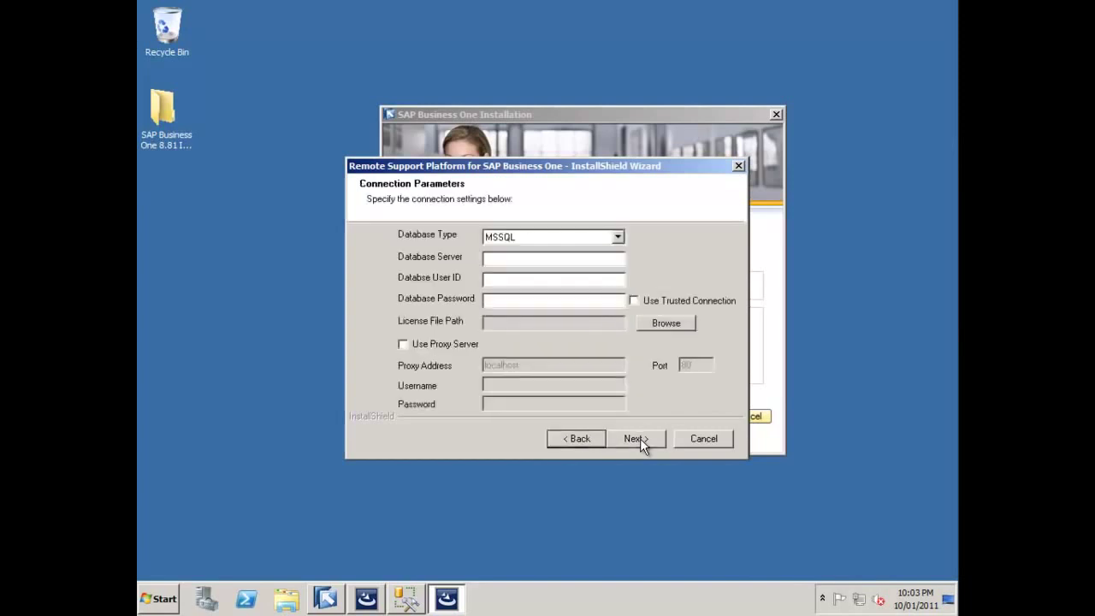
- Connect Remote Support Platform to database server OECSQLSERVER with user sa and the database password
{"action": "left_click", "coordinate": [518, 257]}
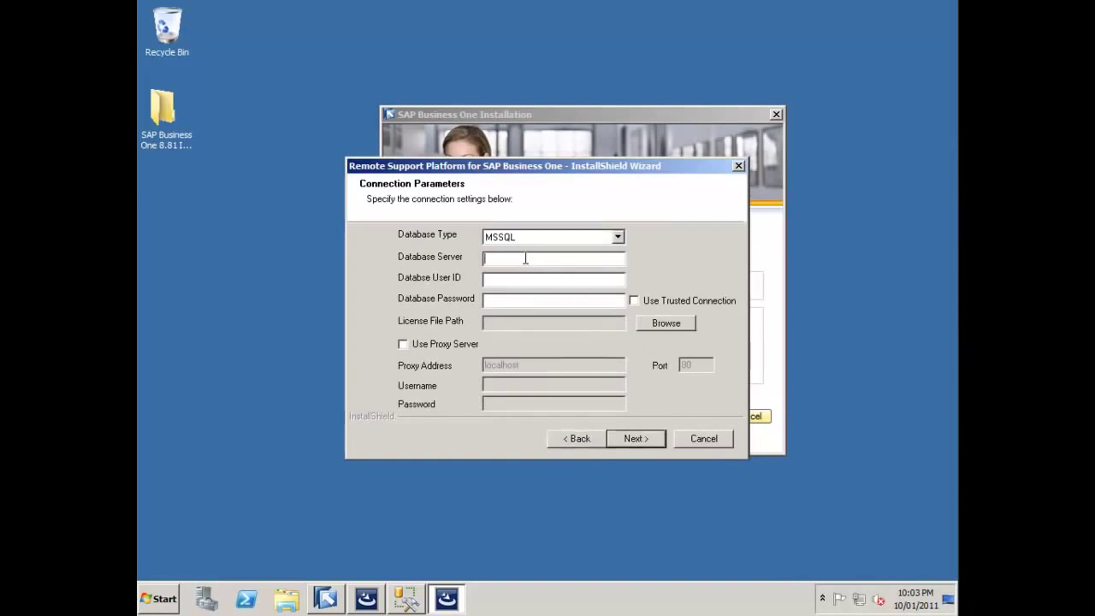
{"action": "type", "text": "OECSQL9ERVER"}
{"action": "left_click", "coordinate": [507, 279]}
{"action": "type", "text": "sa"}
{"action": "left_click", "coordinate": [507, 304]}
{"action": "type", "text": "**********"}
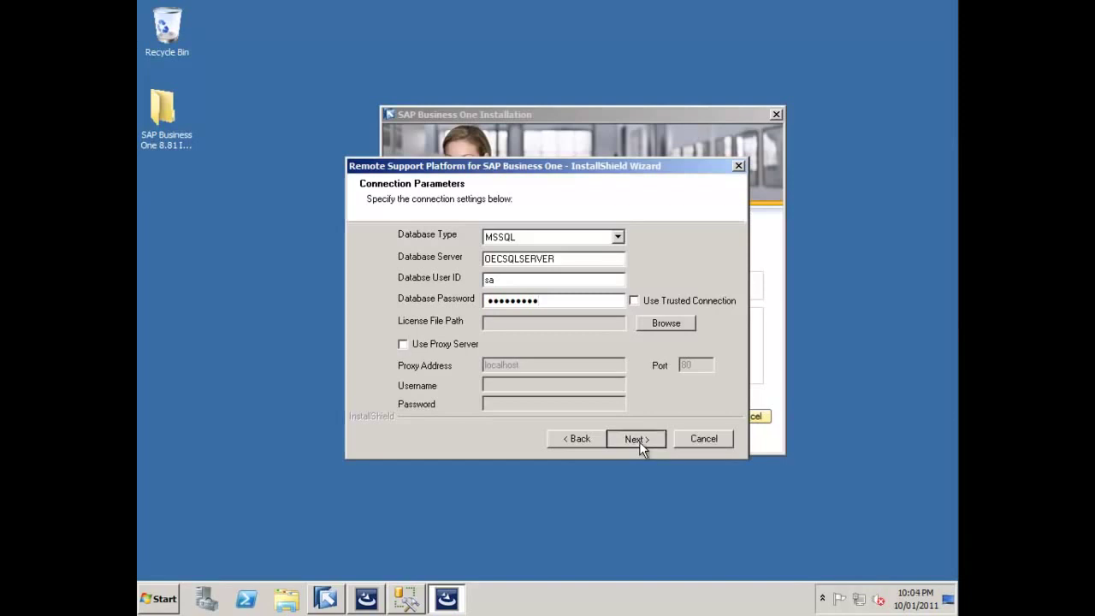
{"action": "left_click", "coordinate": [639, 439]}
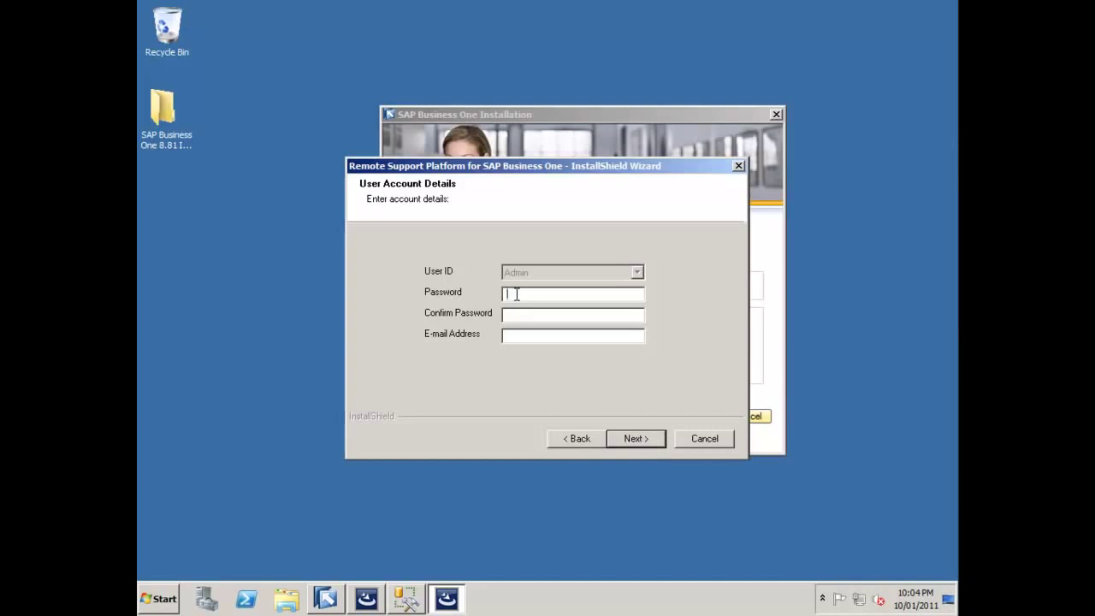
- Enter and confirm the Admin account password, then fill in the contact e-mail address
{"action": "type", "text": "admin1234"}
{"action": "left_click", "coordinate": [508, 314]}
{"action": "type", "text": "admin1234"}
{"action": "key", "text": "Tab"}
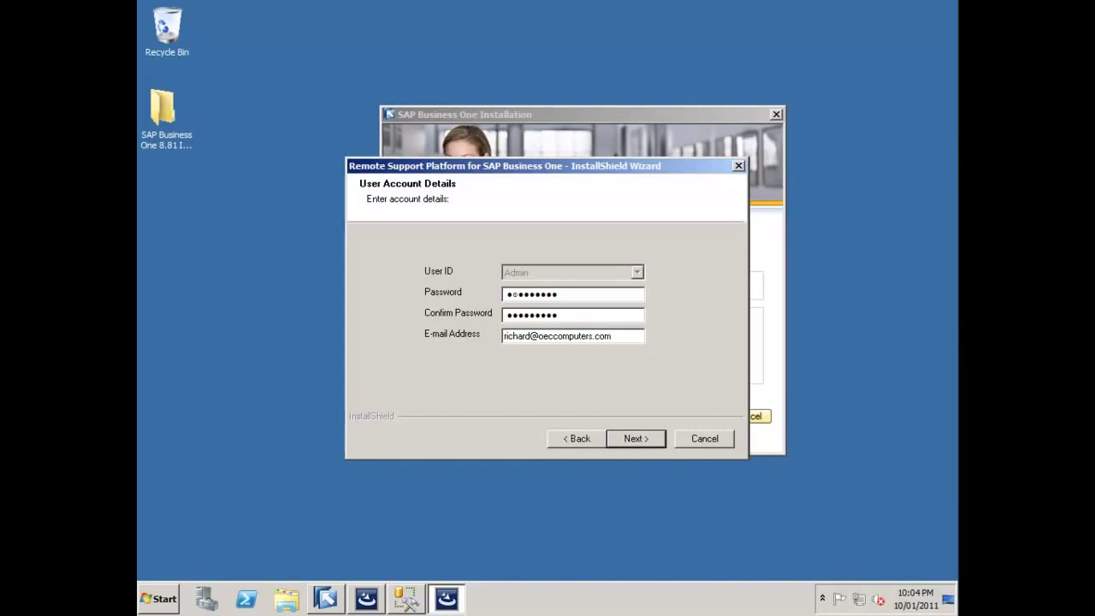
- Accept the account details and the default destination folder, agreeing to create the missing folder
{"action": "left_click", "coordinate": [622, 438]}
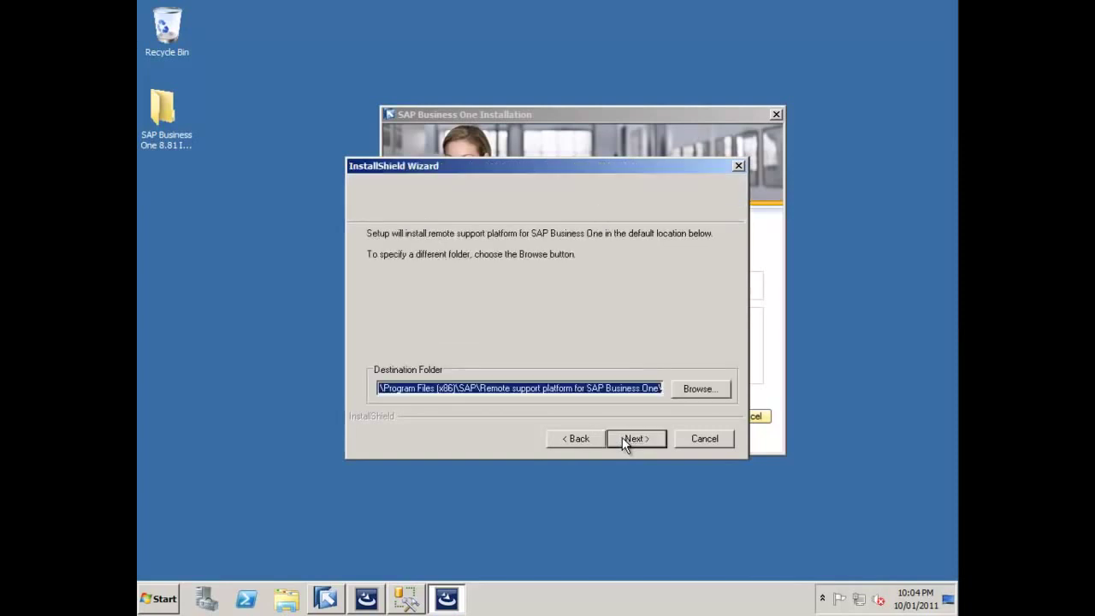
{"action": "left_click", "coordinate": [622, 437]}
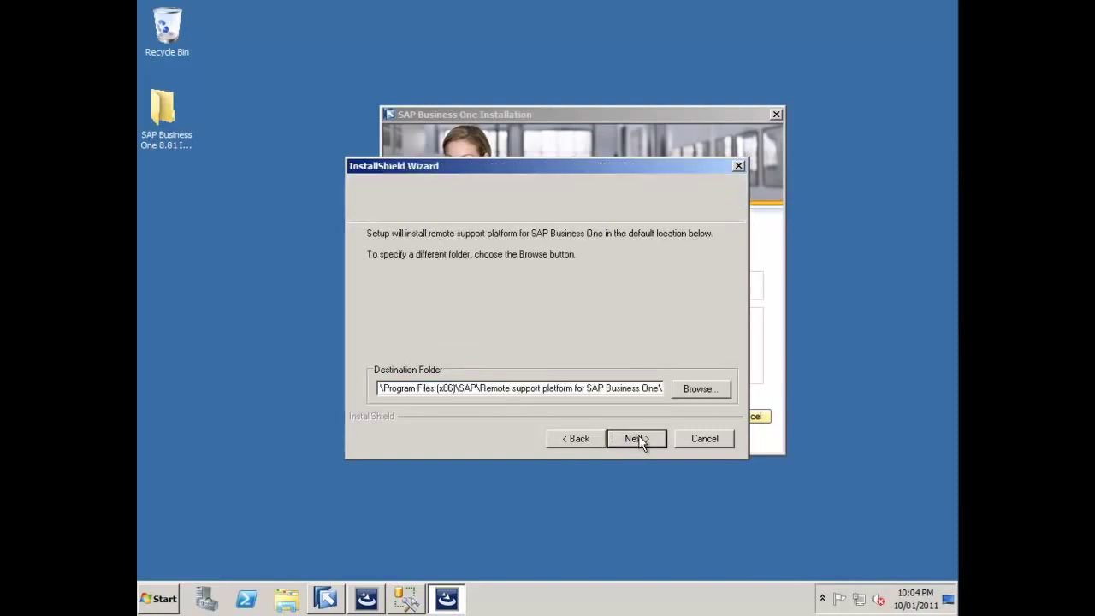
{"action": "left_click", "coordinate": [640, 440]}
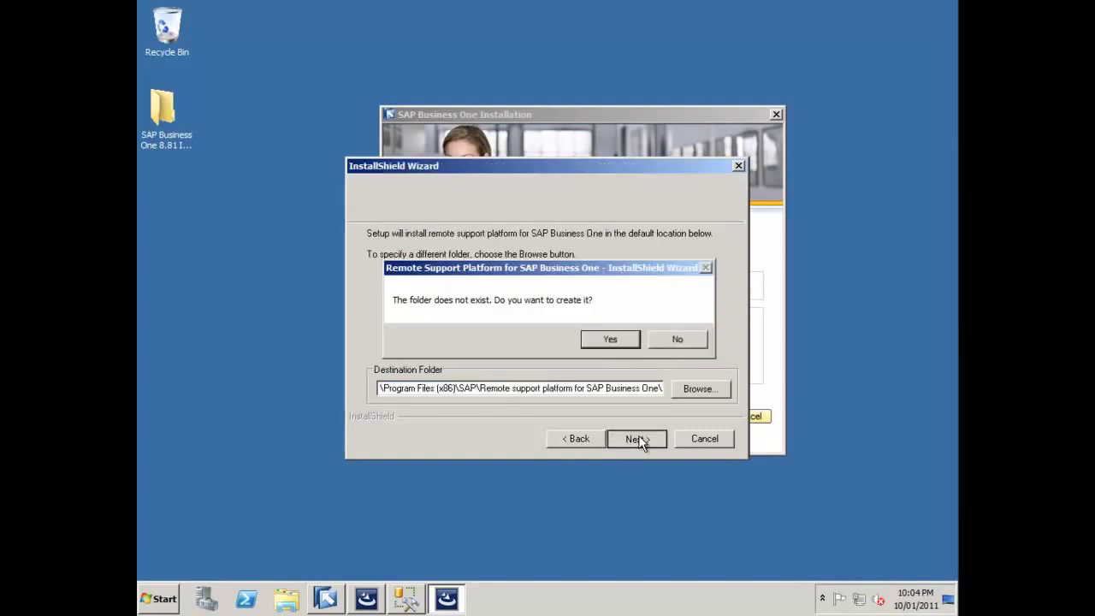
{"action": "left_click", "coordinate": [610, 340]}
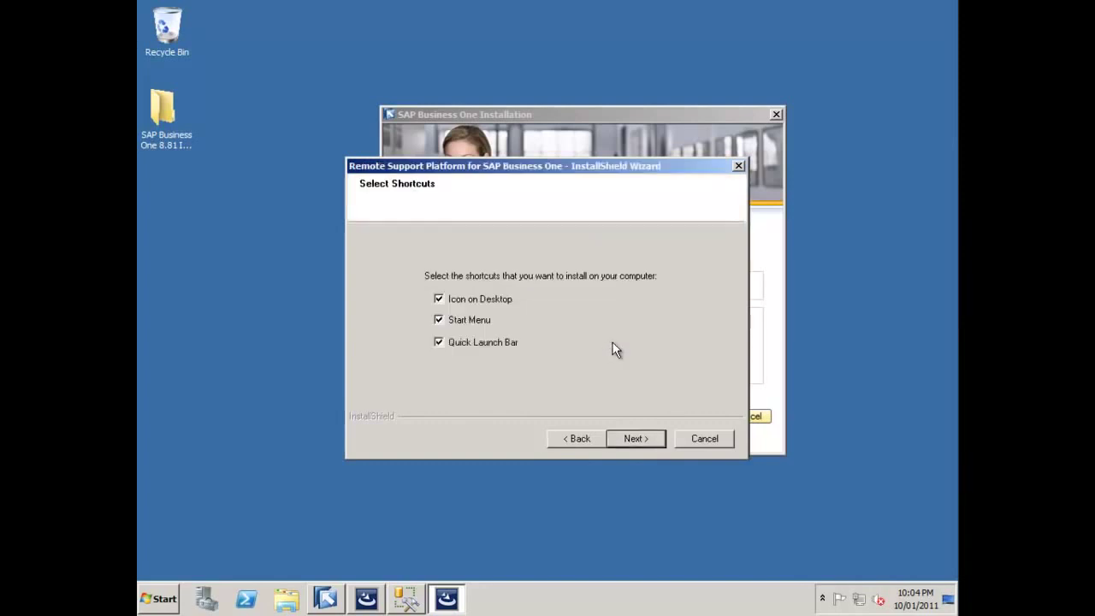
- Install the remote support platform with all three shortcuts, without launching the Agent Console
{"action": "left_click", "coordinate": [636, 440]}
{"action": "left_click", "coordinate": [636, 440]}
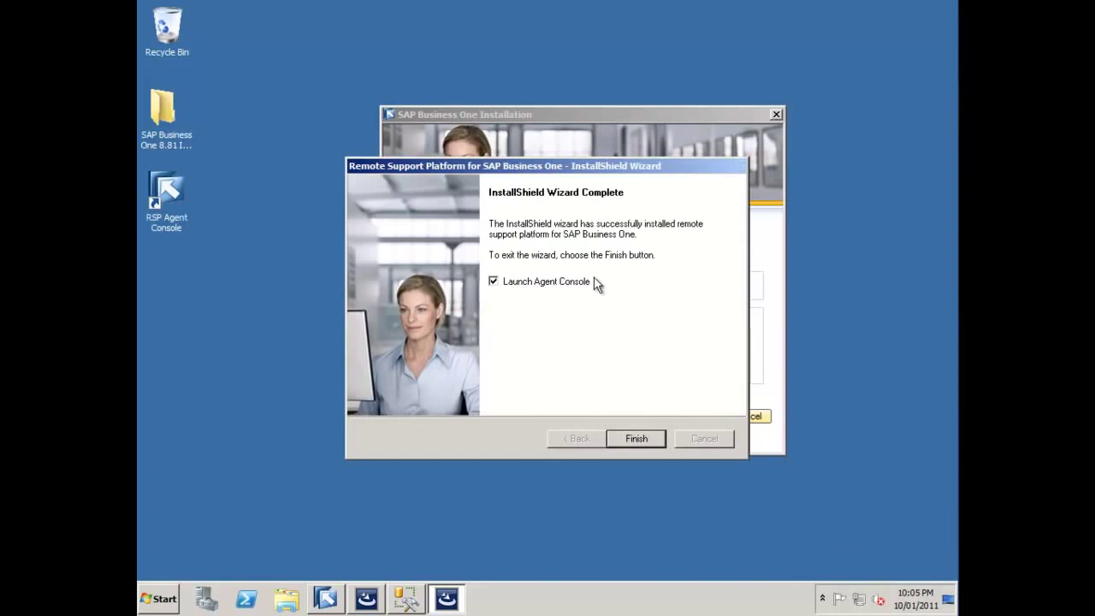
{"action": "left_click", "coordinate": [493, 281]}
{"action": "left_click", "coordinate": [637, 439]}
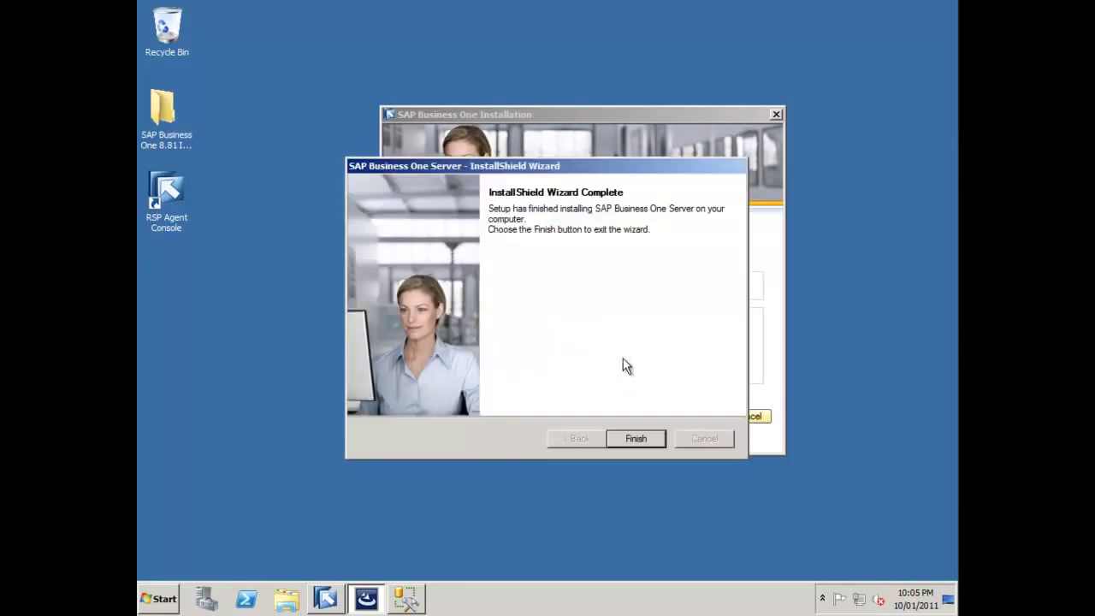
- Close the finished server wizard, choose Client, and add the optional components including the SDK
{"action": "left_click", "coordinate": [639, 438]}
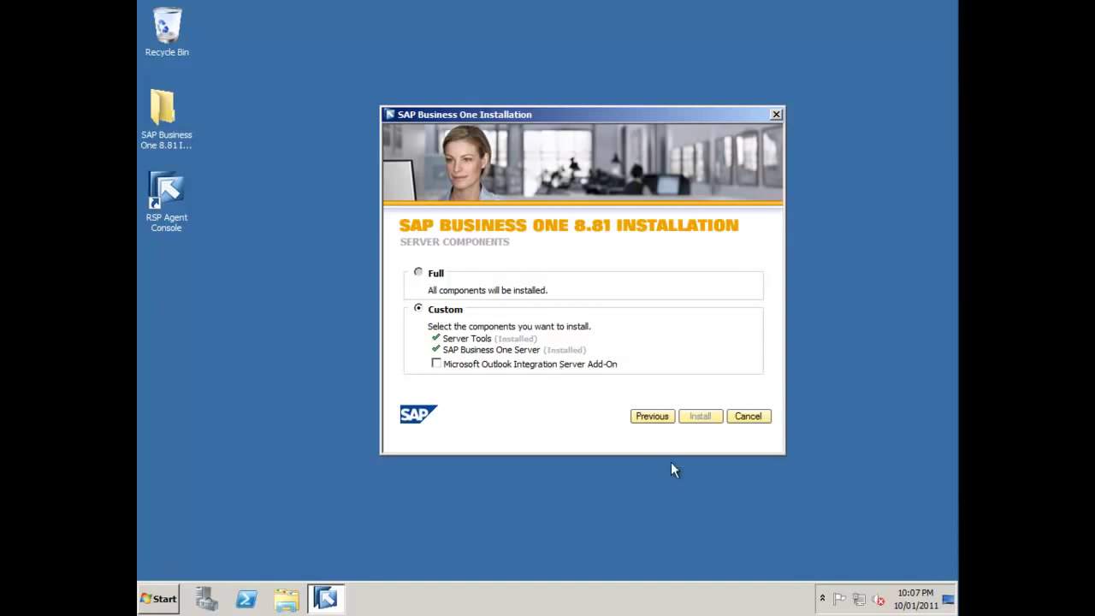
{"action": "left_click", "coordinate": [654, 417]}
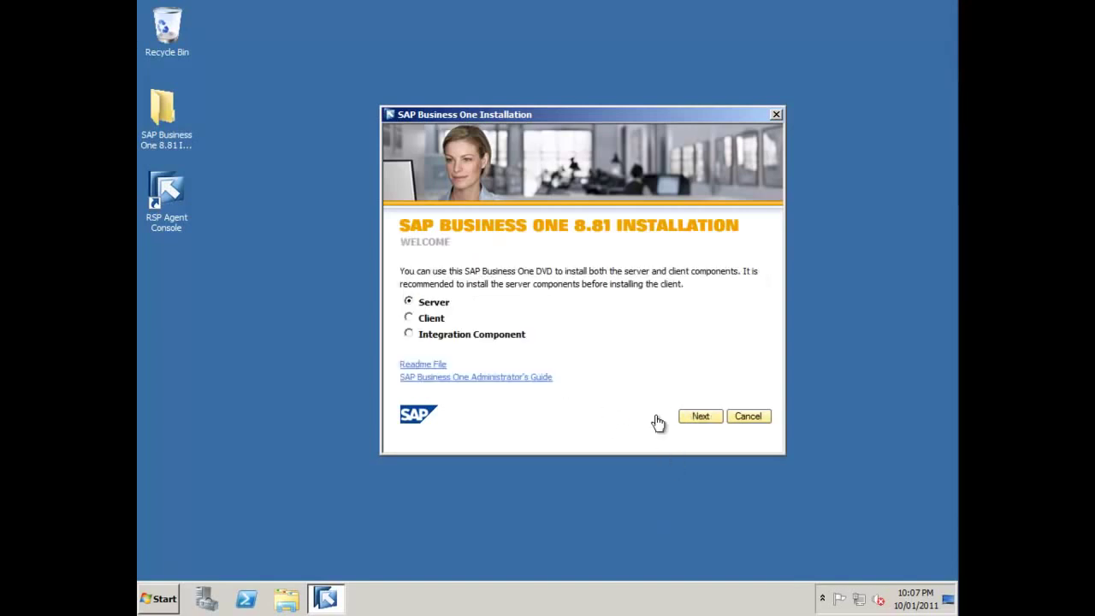
{"action": "left_click", "coordinate": [423, 321]}
{"action": "left_click", "coordinate": [695, 421]}
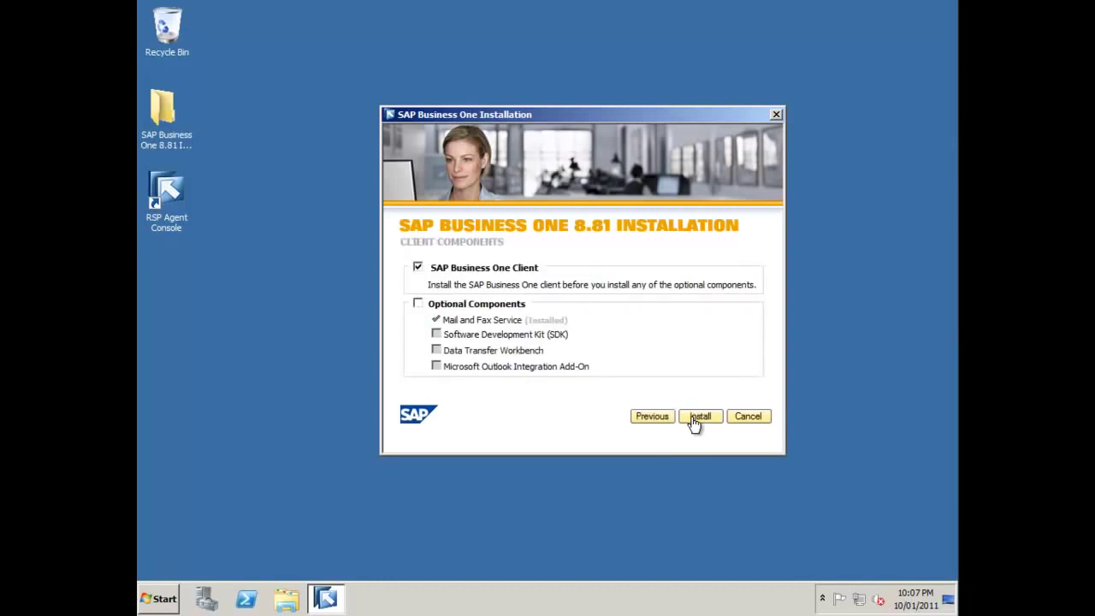
{"action": "left_click", "coordinate": [417, 304]}
{"action": "left_click", "coordinate": [437, 334]}
- Start installing the selected client components, allowing setup.exe to make changes
{"action": "left_click", "coordinate": [699, 417]}
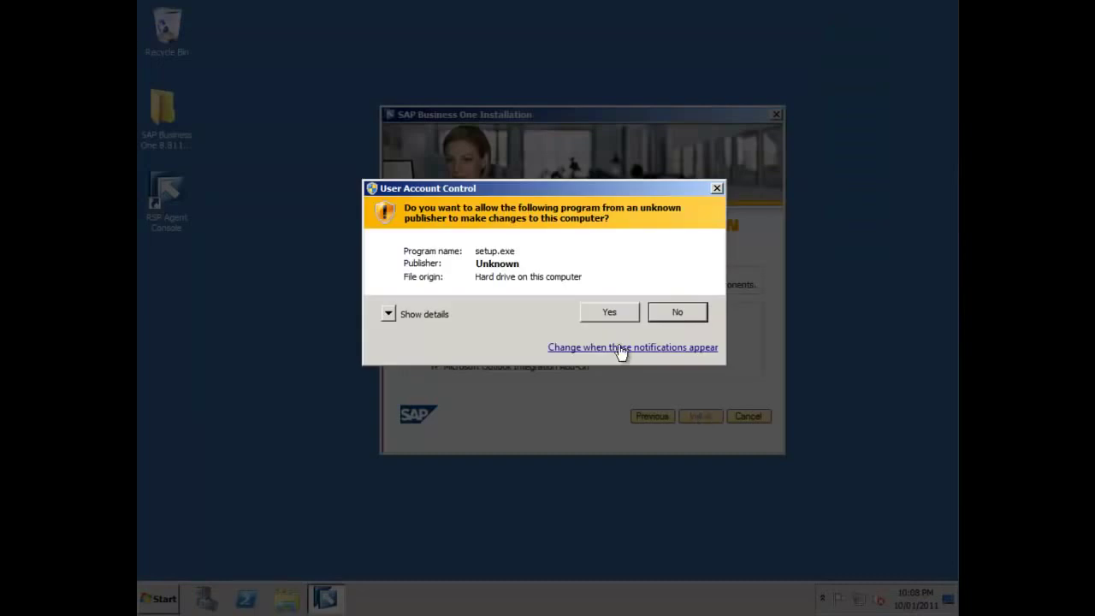
{"action": "left_click", "coordinate": [623, 311]}
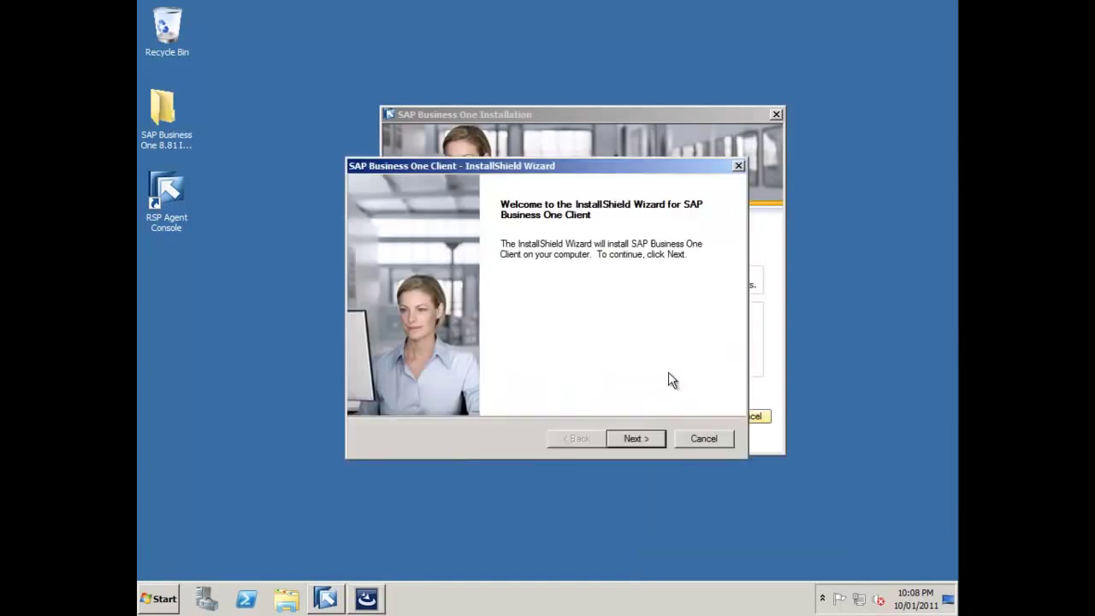
{"action": "left_click", "coordinate": [643, 438]}
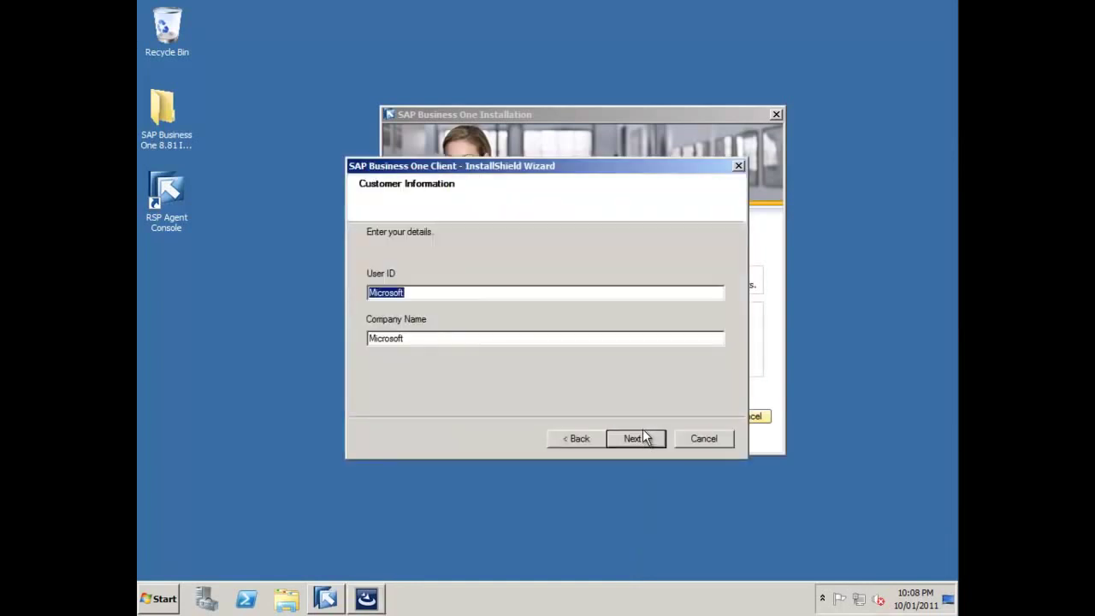
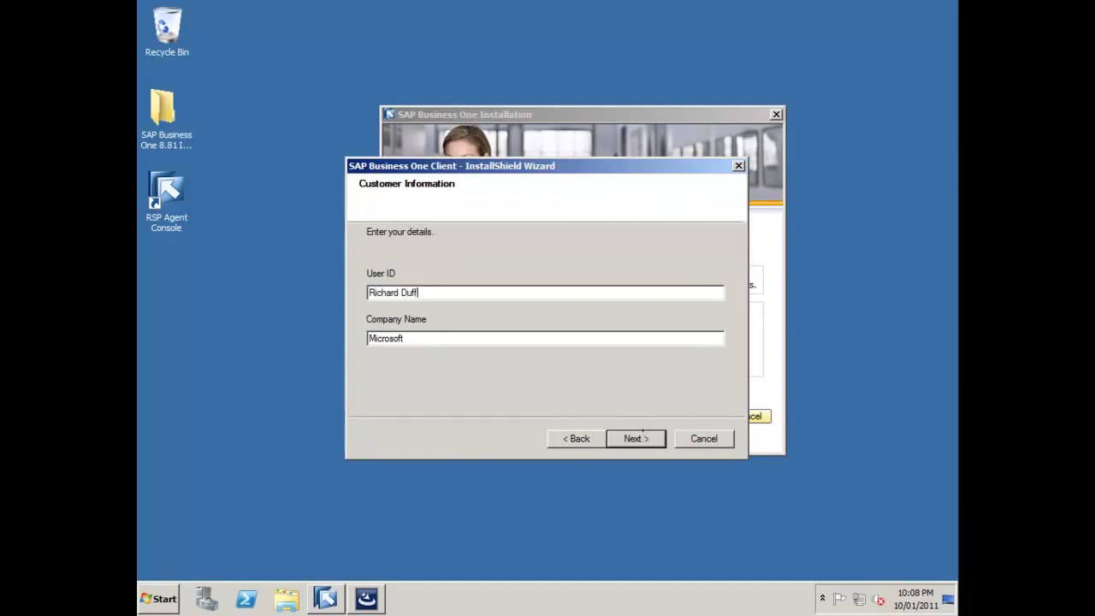
- Enter the user's name as User ID and company SAP, keeping default destination and program folders
{"action": "key", "text": "Tab"}
{"action": "type", "text": "SAP"}
{"action": "left_click", "coordinate": [631, 436]}
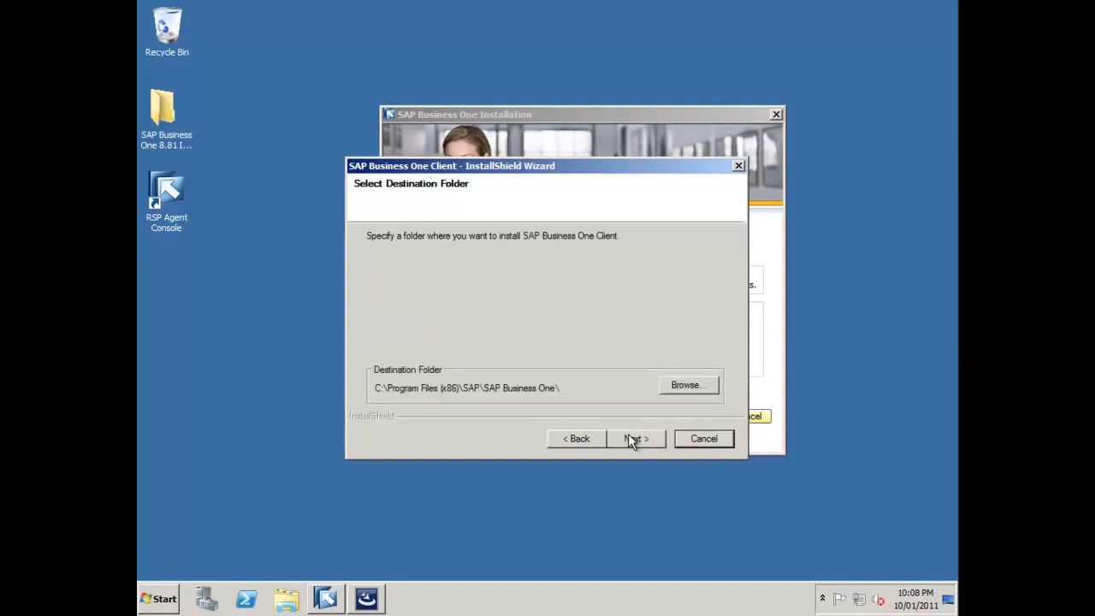
{"action": "left_click", "coordinate": [630, 438]}
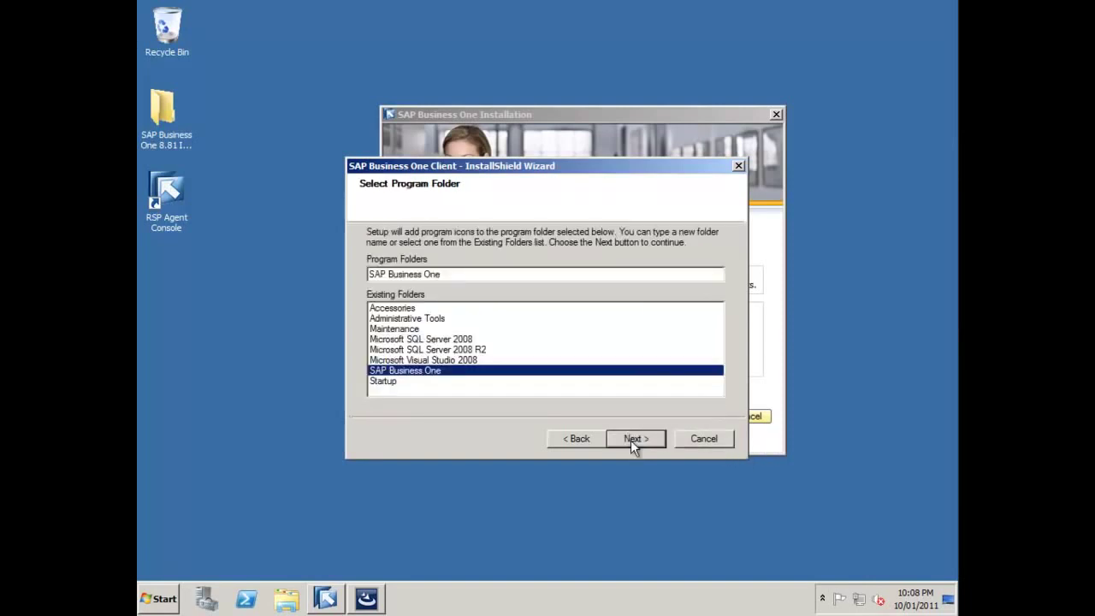
{"action": "left_click", "coordinate": [631, 439]}
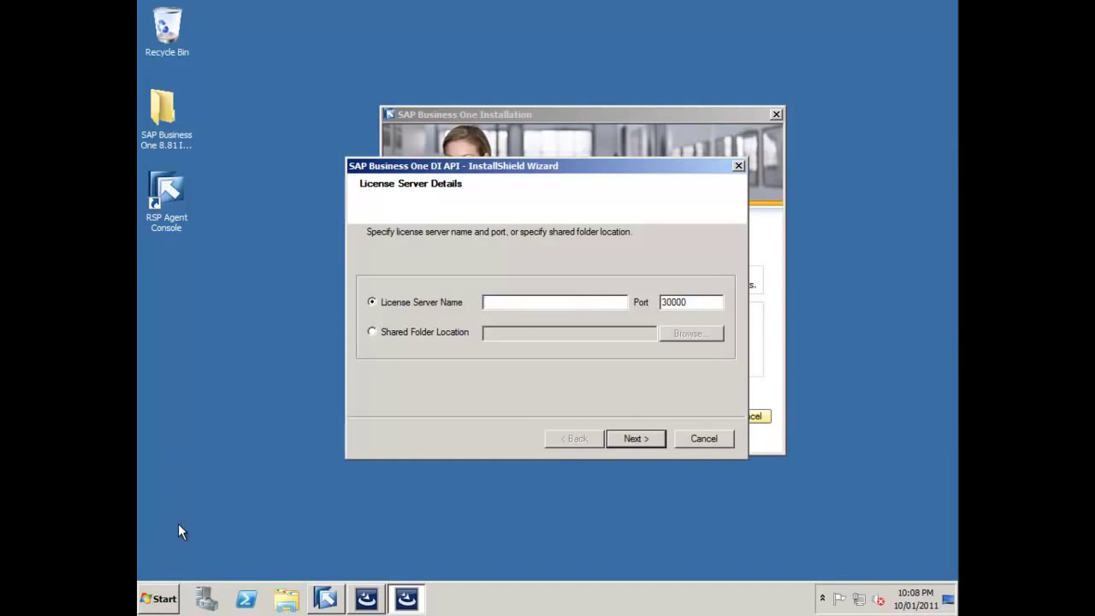
- Launch the Service Manager and start the License Manager service
{"action": "left_click", "coordinate": [159, 598]}
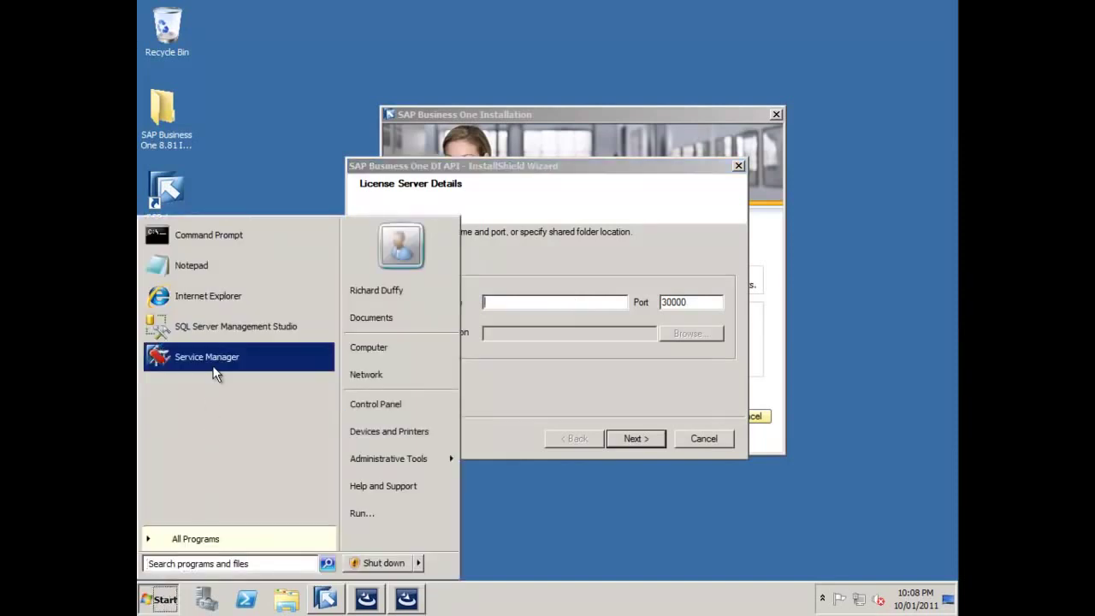
{"action": "left_click", "coordinate": [216, 359]}
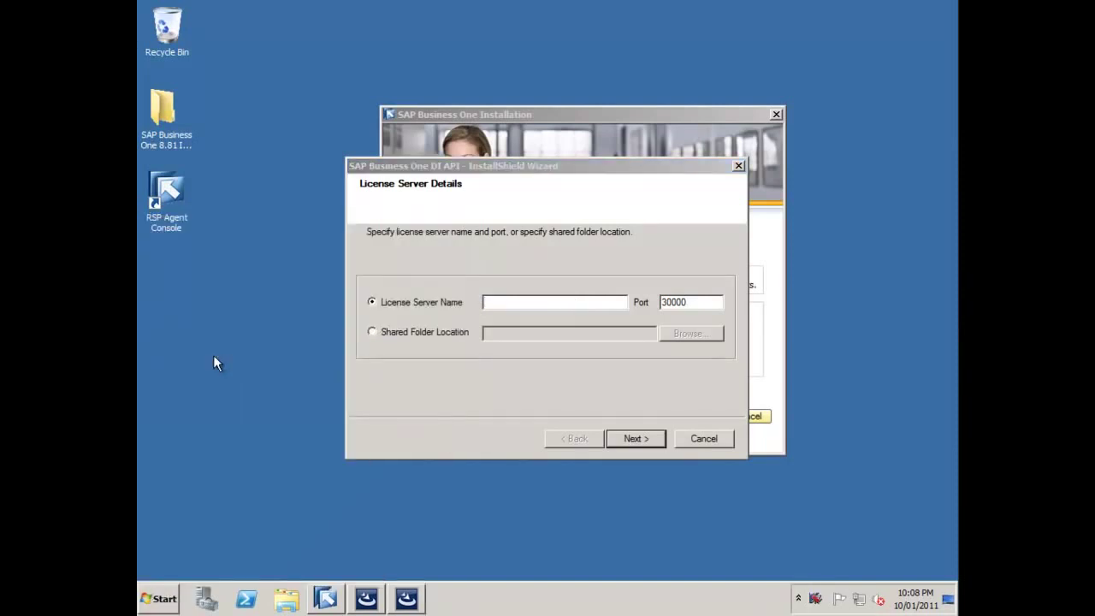
{"action": "double_click", "coordinate": [817, 601]}
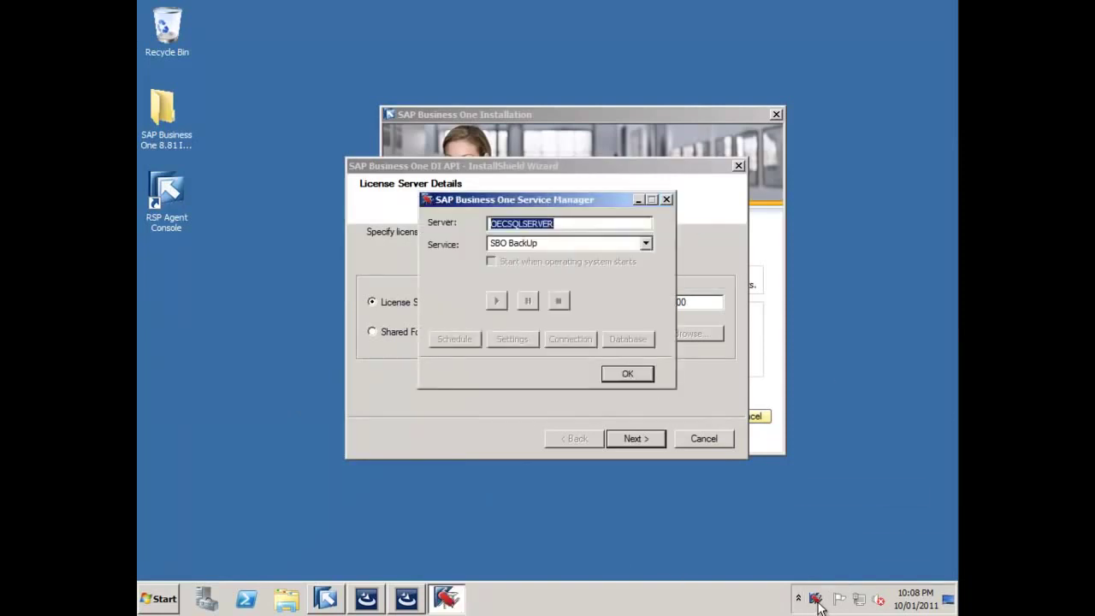
{"action": "left_click", "coordinate": [644, 244]}
{"action": "left_click", "coordinate": [523, 279]}
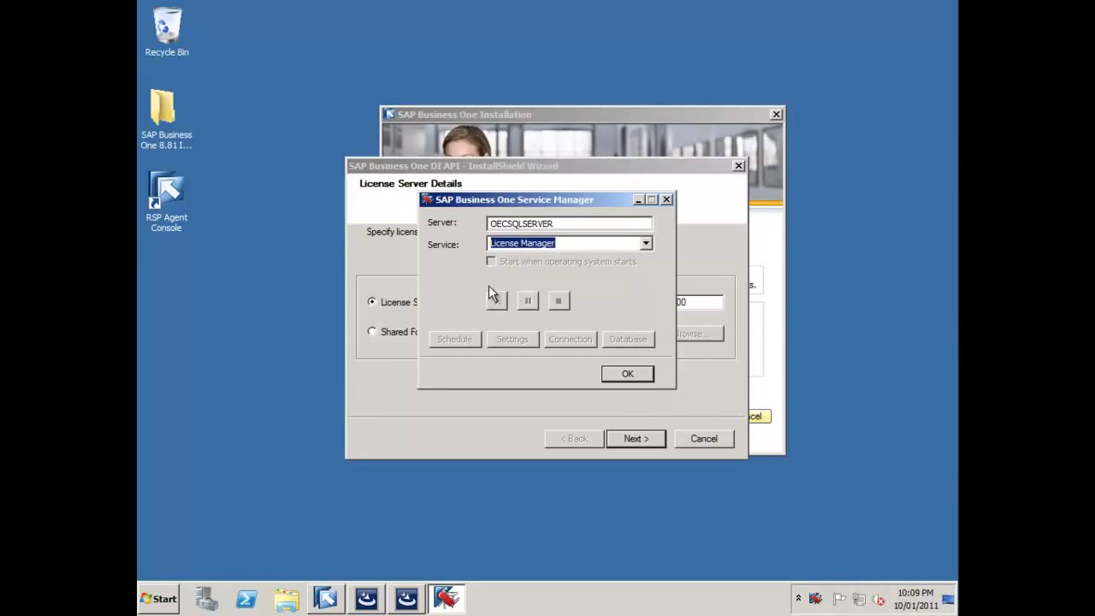
{"action": "left_click", "coordinate": [495, 299]}
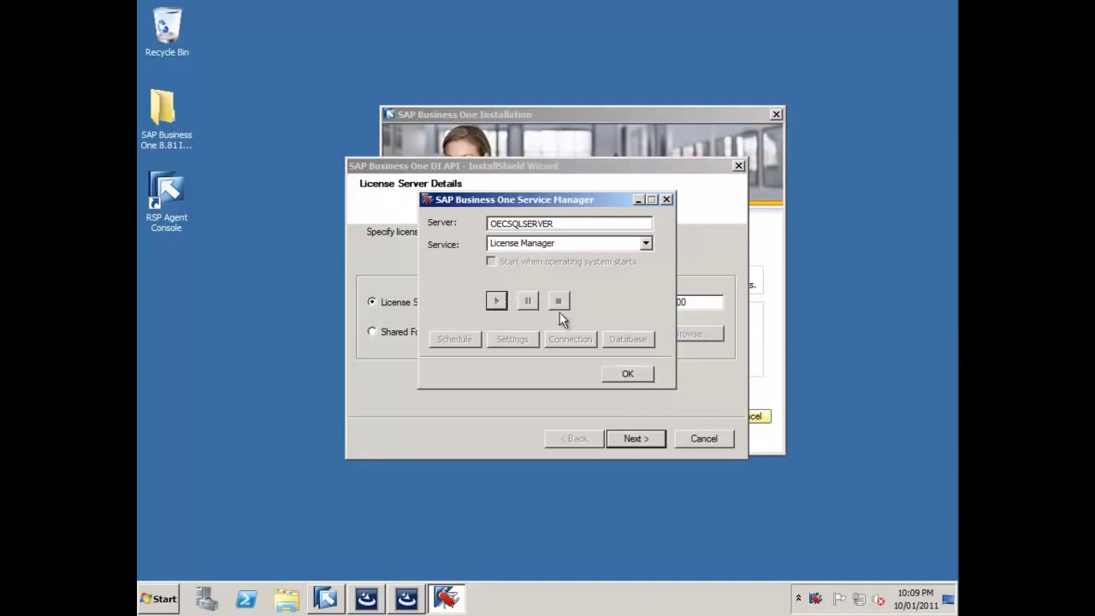
{"action": "left_click", "coordinate": [629, 374]}
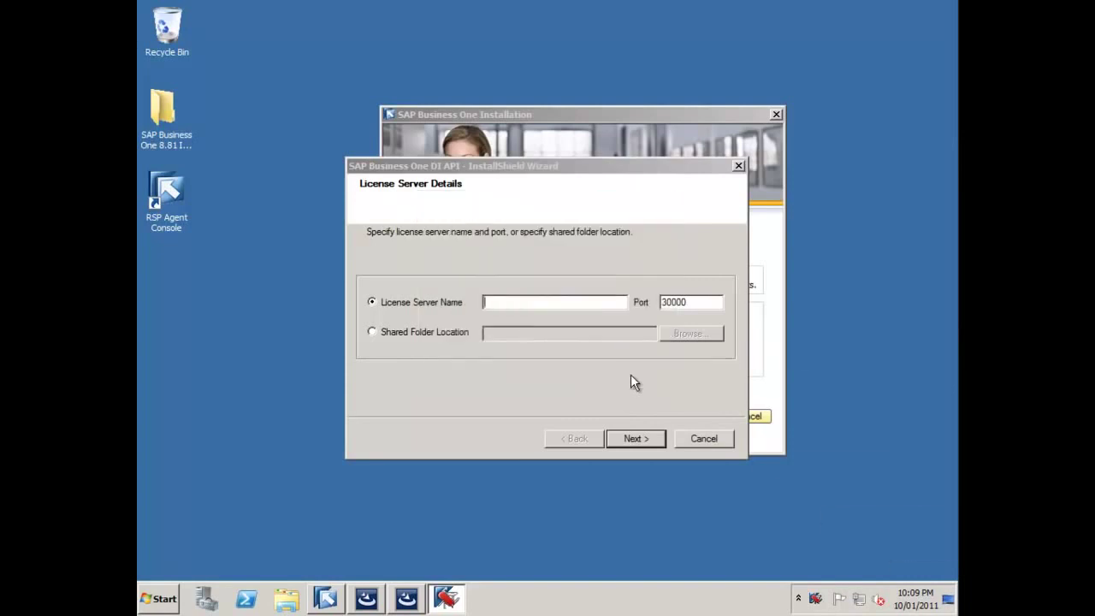
- Quit the running Service Manager from the tray and relaunch it as administrator
{"action": "right_click", "coordinate": [815, 599]}
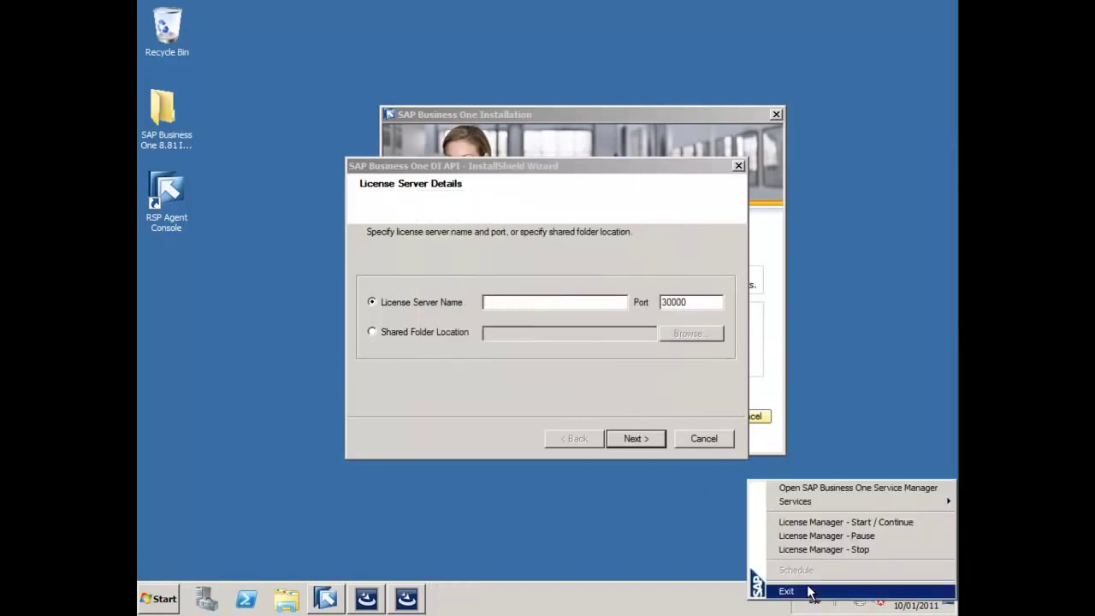
{"action": "left_click", "coordinate": [811, 592]}
{"action": "left_click", "coordinate": [162, 599]}
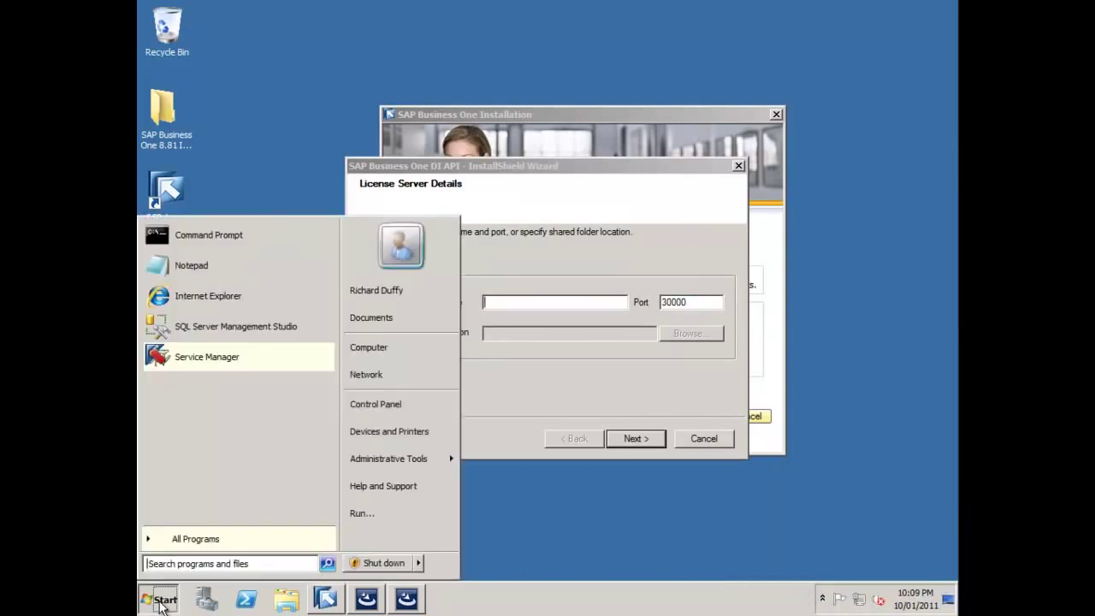
{"action": "right_click", "coordinate": [196, 359]}
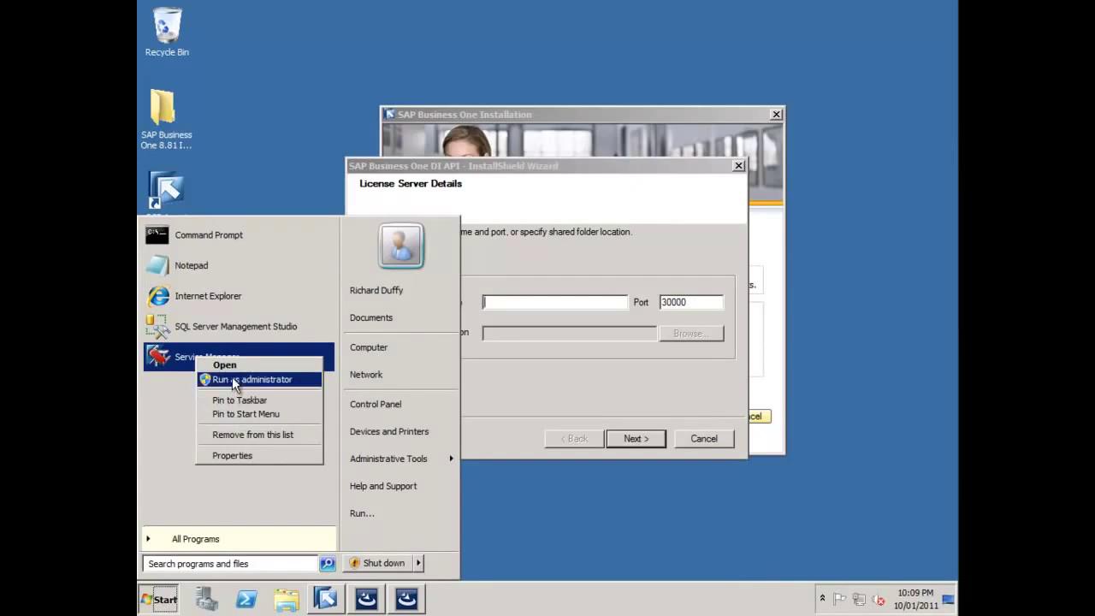
{"action": "left_click", "coordinate": [233, 379]}
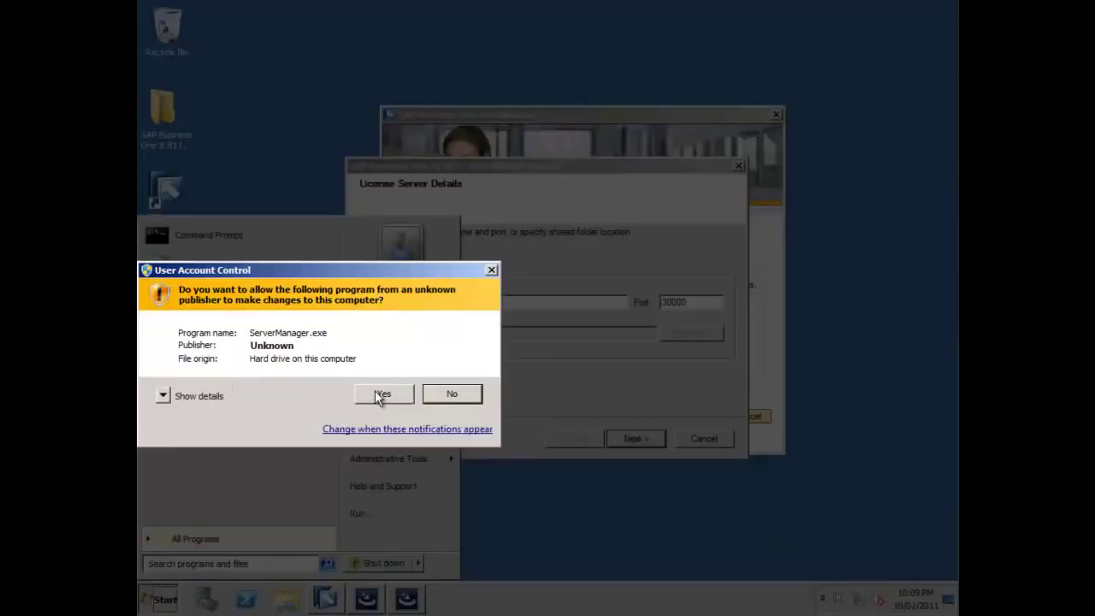
- Allow elevation, then enable 'Start when operating system starts' for License Manager and close the manager
{"action": "left_click", "coordinate": [379, 392]}
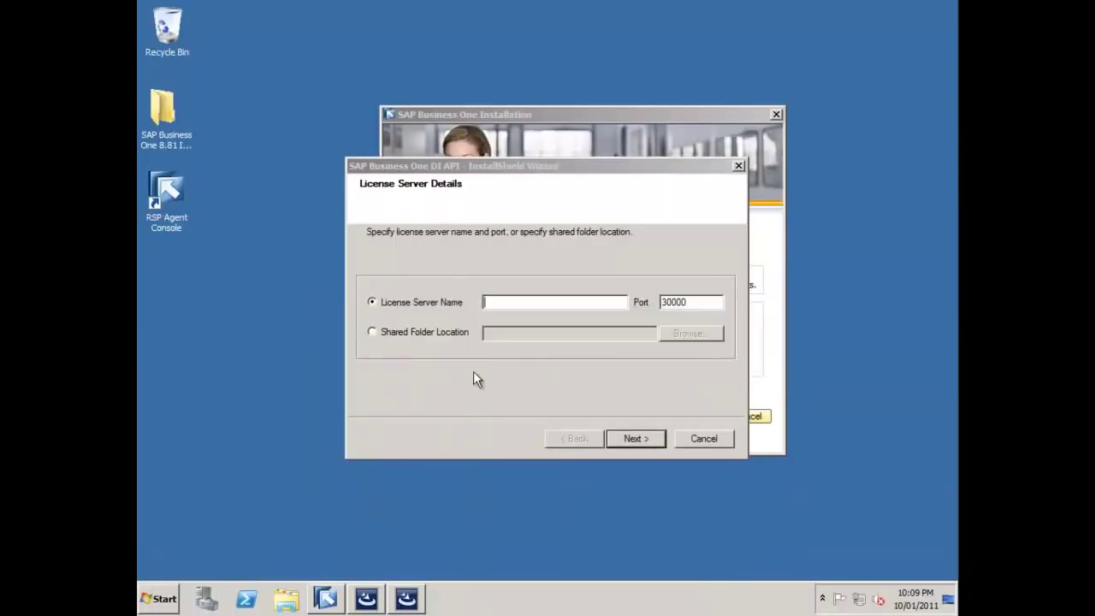
{"action": "left_click", "coordinate": [823, 601]}
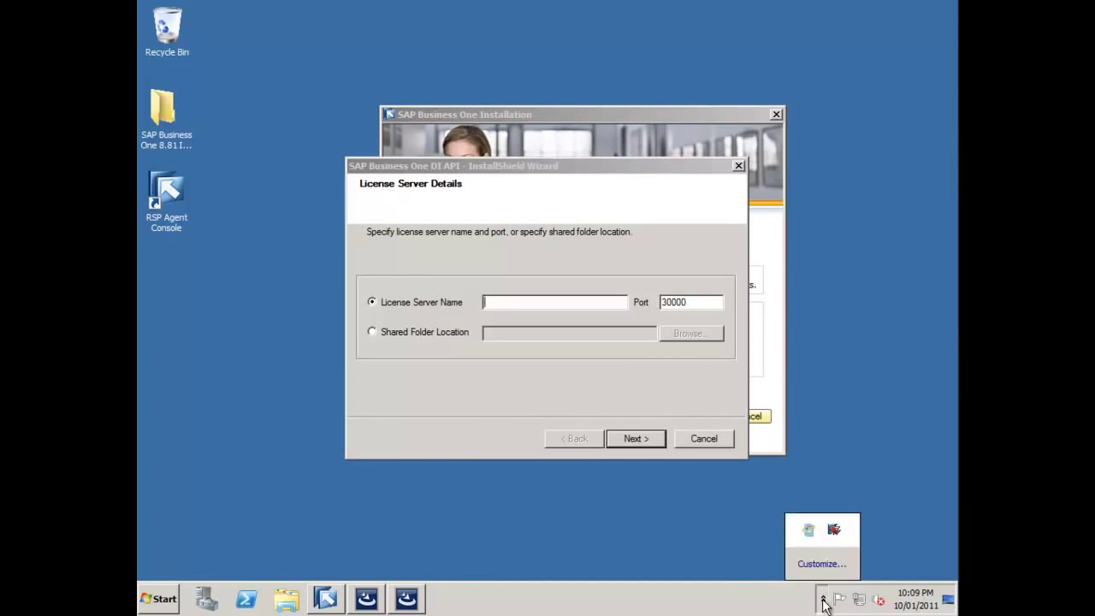
{"action": "double_click", "coordinate": [834, 530]}
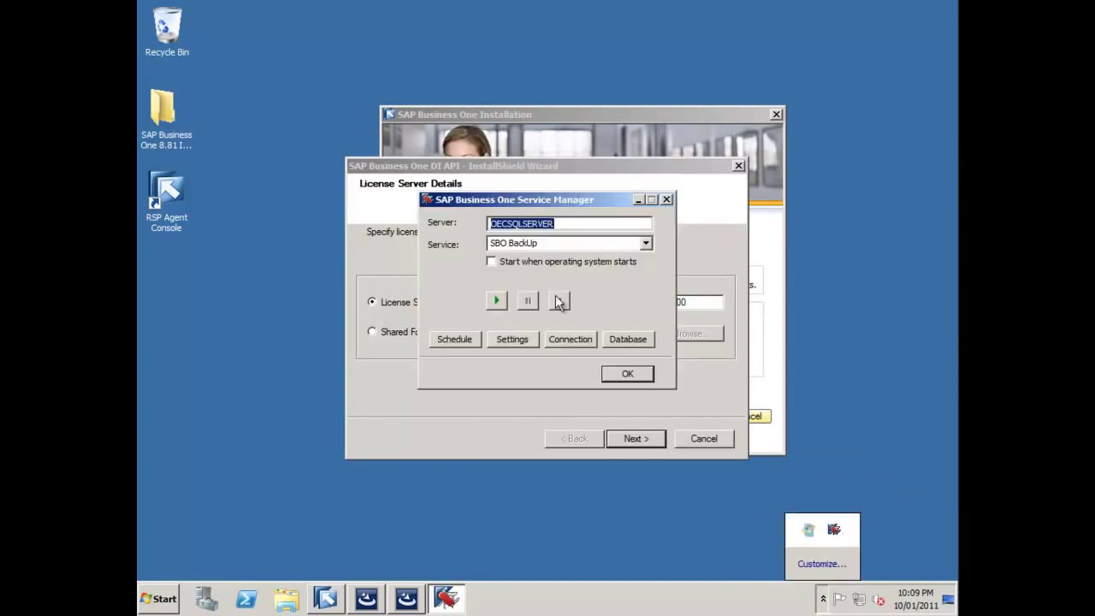
{"action": "left_click", "coordinate": [646, 243]}
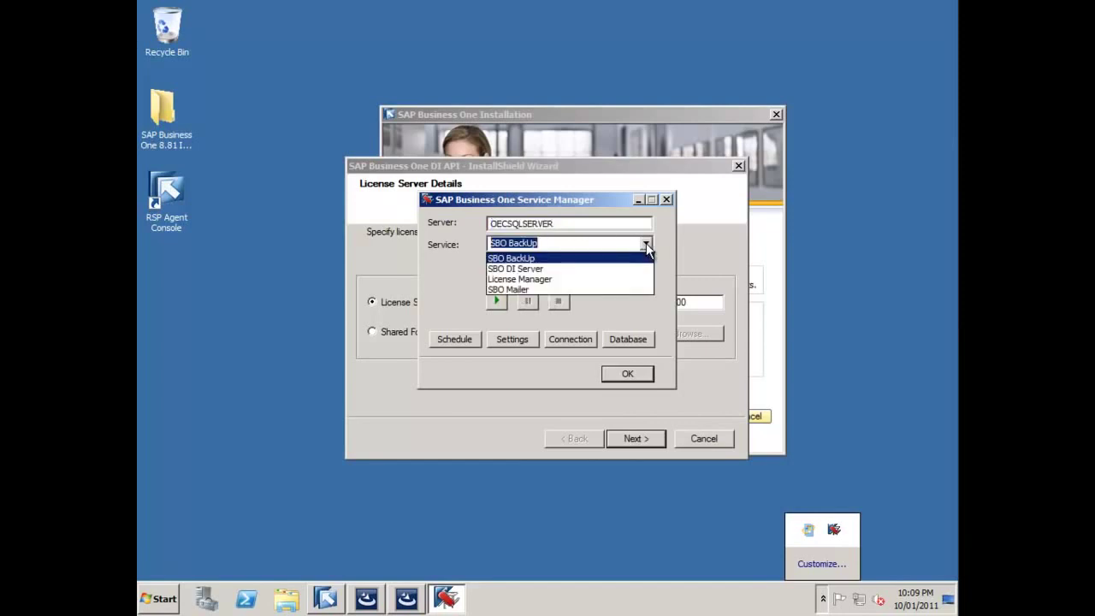
{"action": "left_click", "coordinate": [516, 280]}
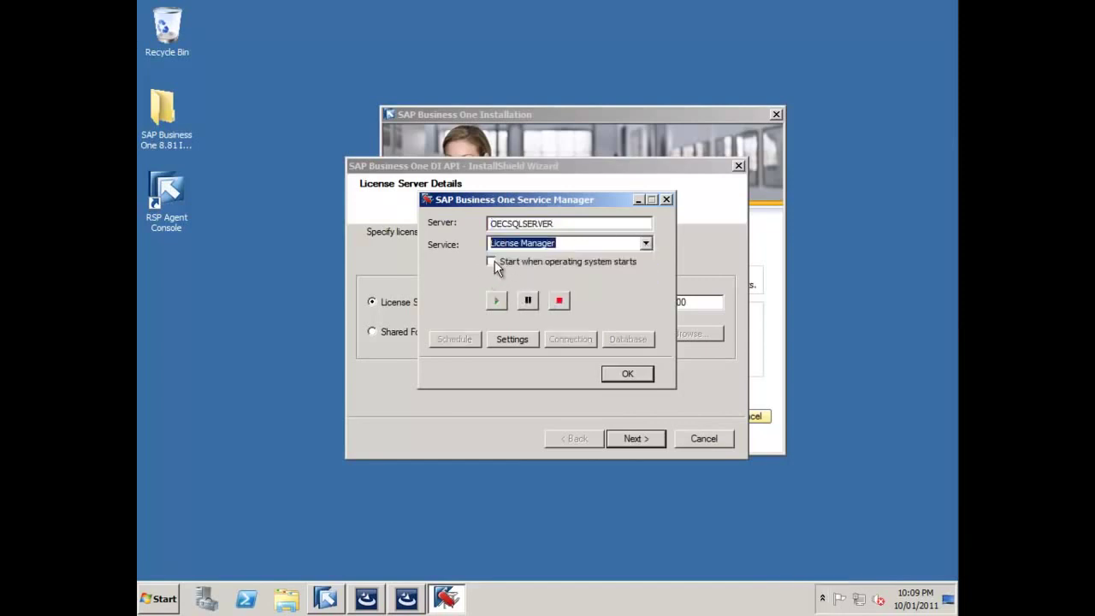
{"action": "left_click", "coordinate": [500, 264]}
{"action": "left_click", "coordinate": [633, 374]}
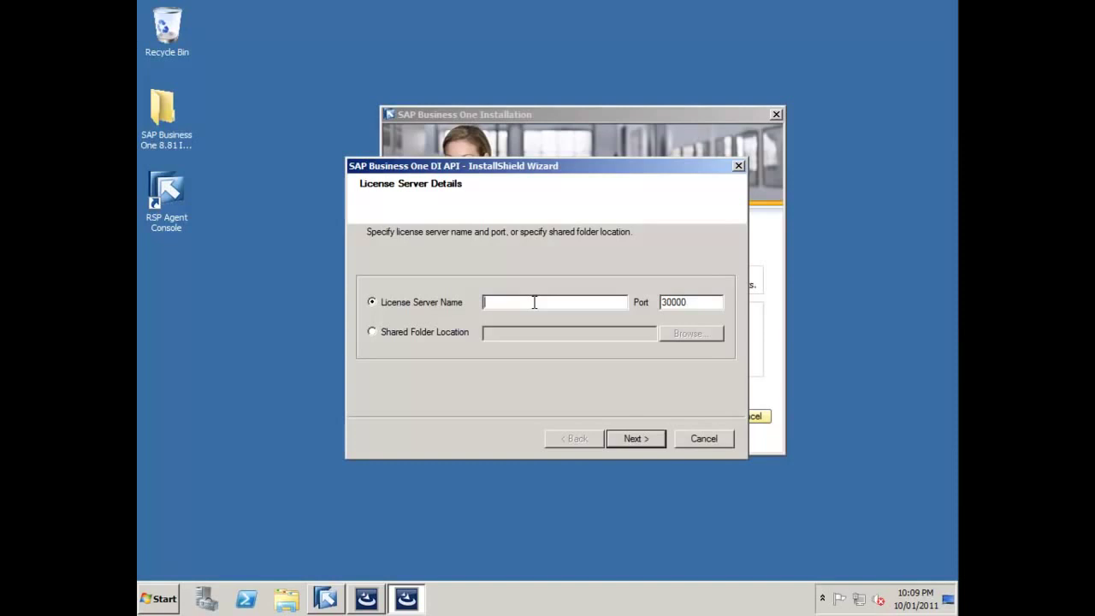
- Enter OECSQLSERVER as the license server name, keep port 30000, and start the DI API install
{"action": "type", "text": "OECSQLSERVER"}
{"action": "left_click", "coordinate": [643, 438]}
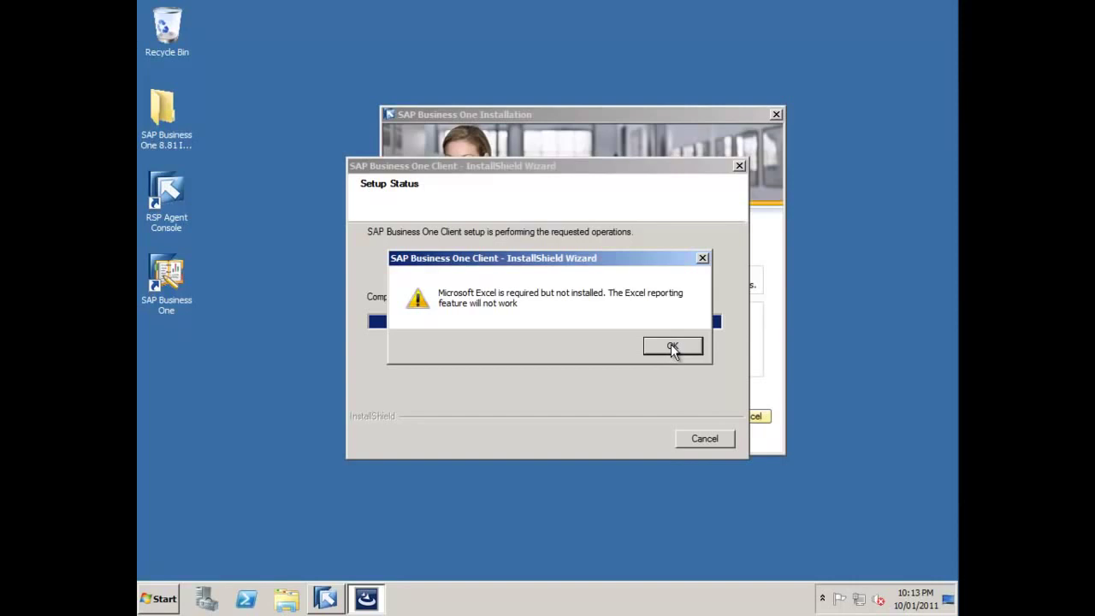
- Acknowledge the missing Microsoft Excel warning and close the completed client setup
{"action": "left_click", "coordinate": [672, 346]}
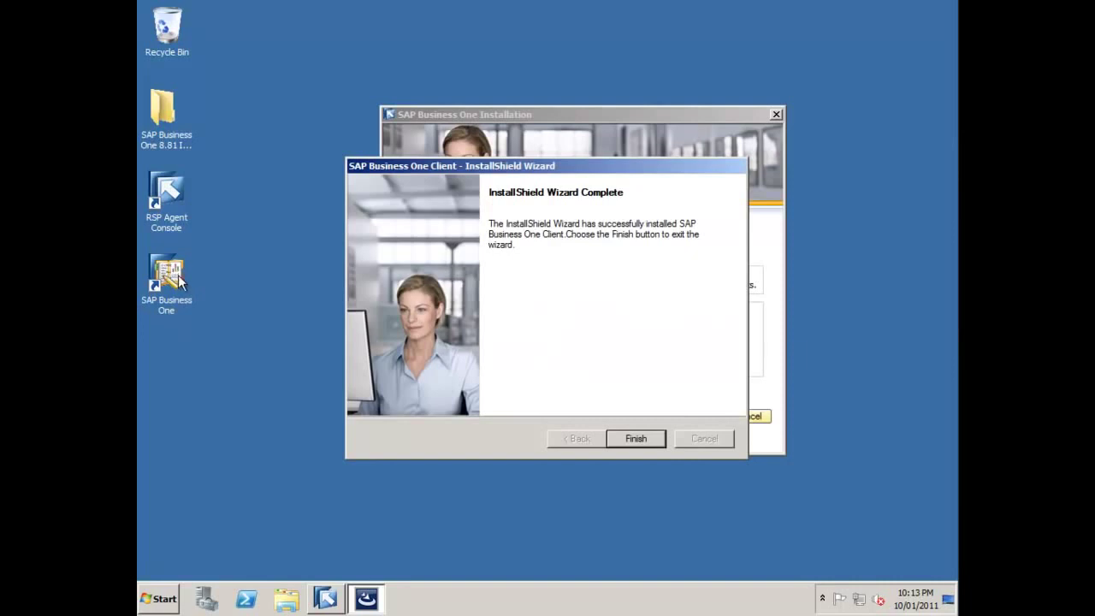
{"action": "left_click", "coordinate": [633, 439]}
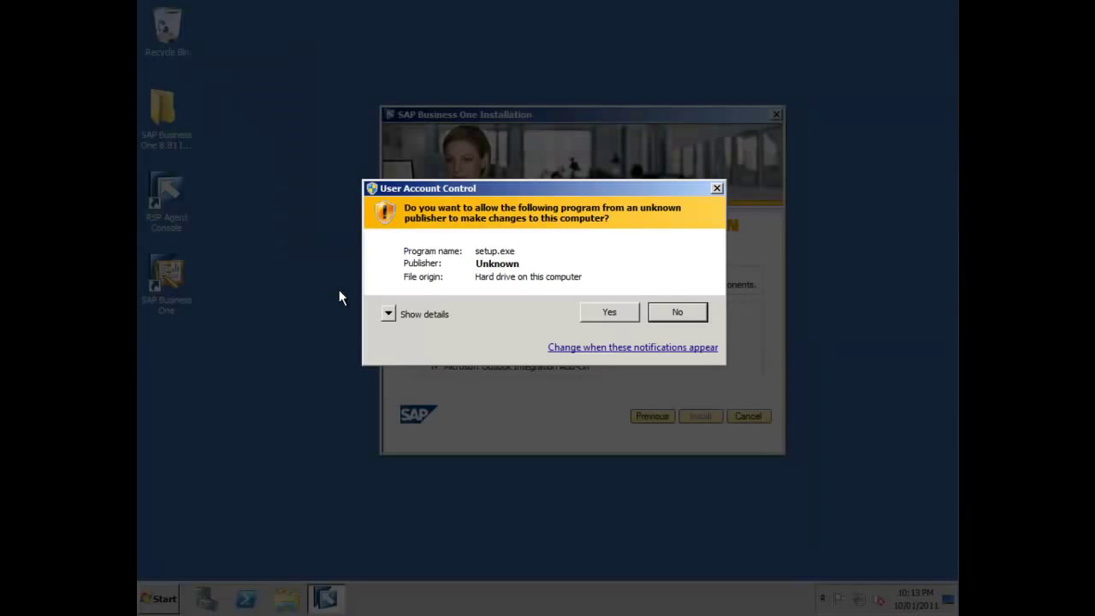
- Allow setup.exe to run and move the SDK InstallShield wizard aside, up and right
{"action": "left_click", "coordinate": [626, 312]}
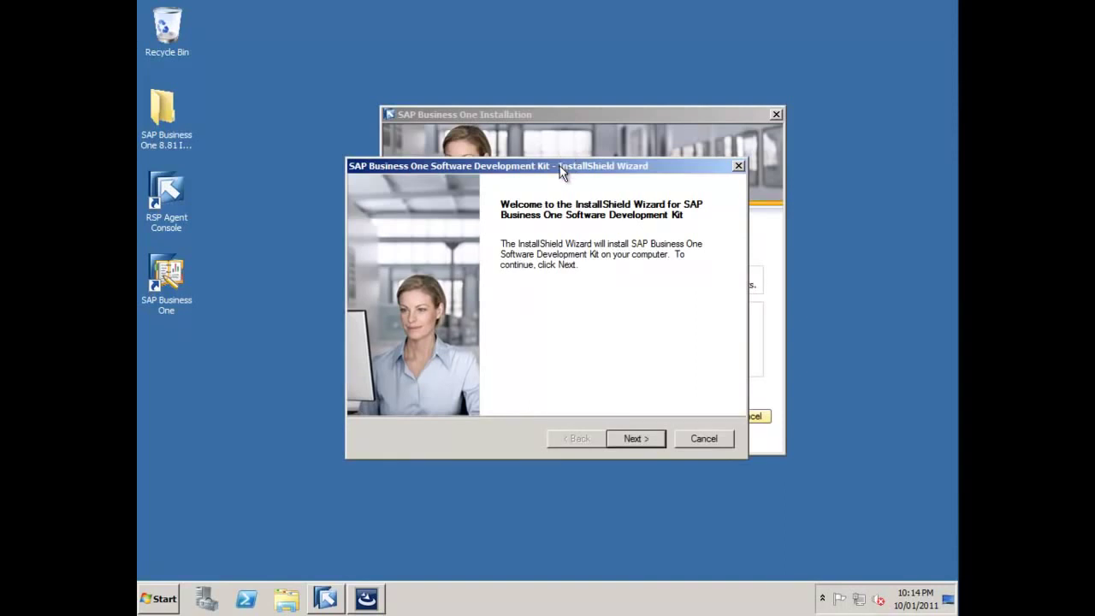
{"action": "left_click_drag", "start_coordinate": [563, 172], "coordinate": [665, 36]}
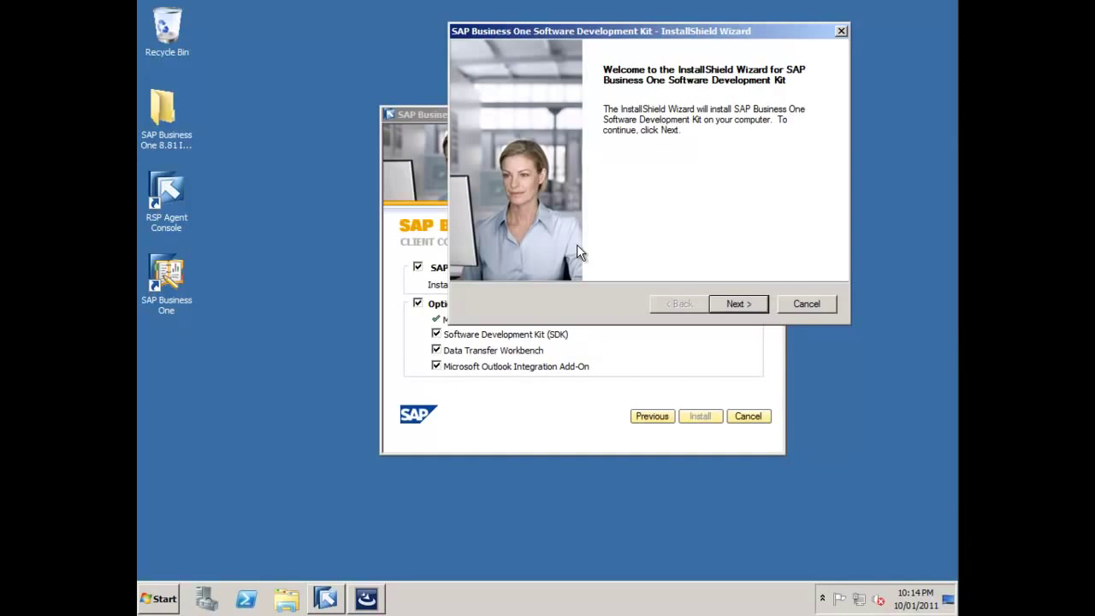
- Enter the user's name as User ID and company name SAP in the SDK wizard
{"action": "left_click", "coordinate": [736, 304]}
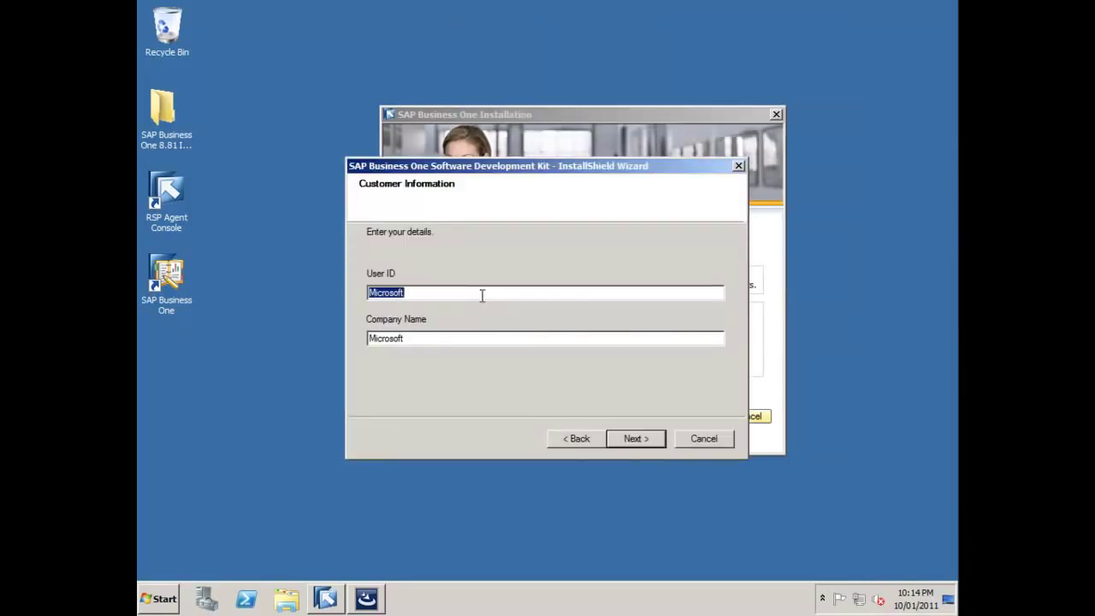
{"action": "key", "text": "Tab"}
{"action": "type", "text": "SAP"}
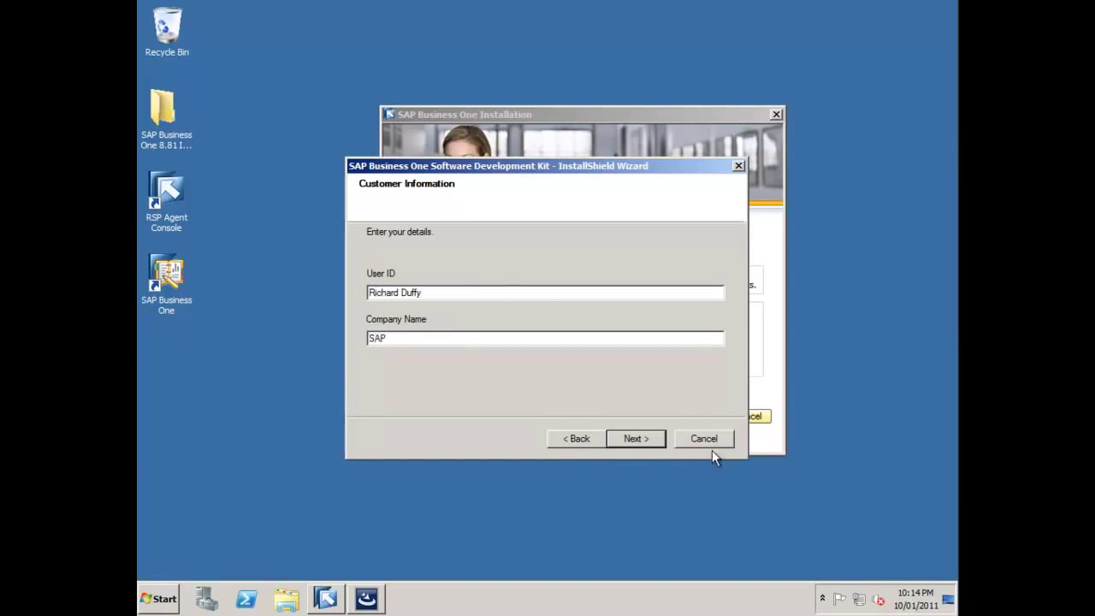
{"action": "left_click", "coordinate": [648, 438]}
- Choose Custom setup, keep the default folder and all components, and finish installing the SDK
{"action": "left_click", "coordinate": [400, 322]}
{"action": "left_click", "coordinate": [643, 438]}
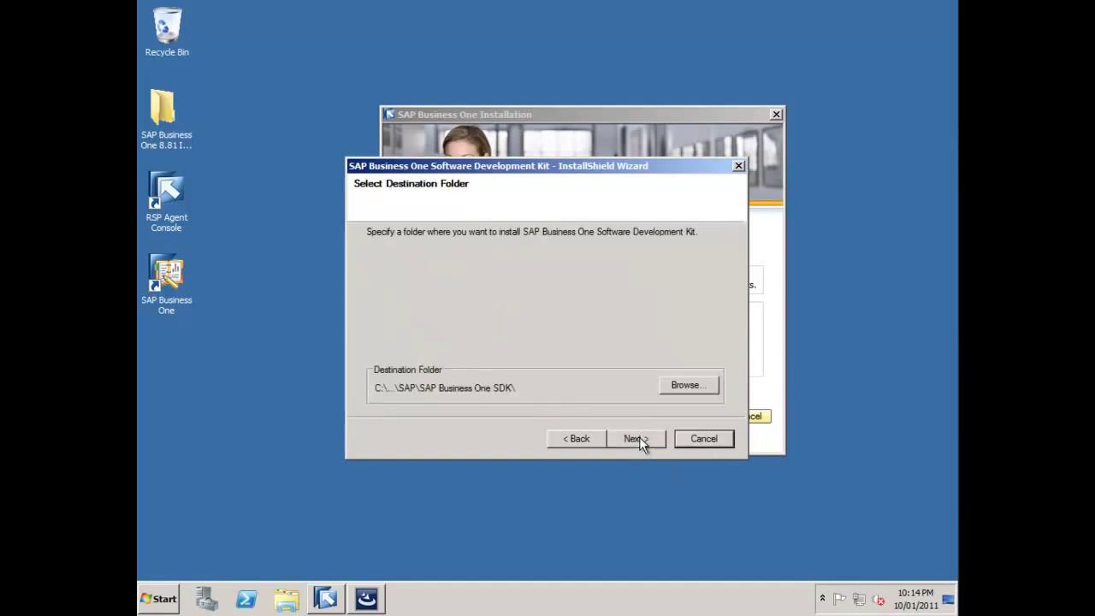
{"action": "left_click", "coordinate": [644, 444]}
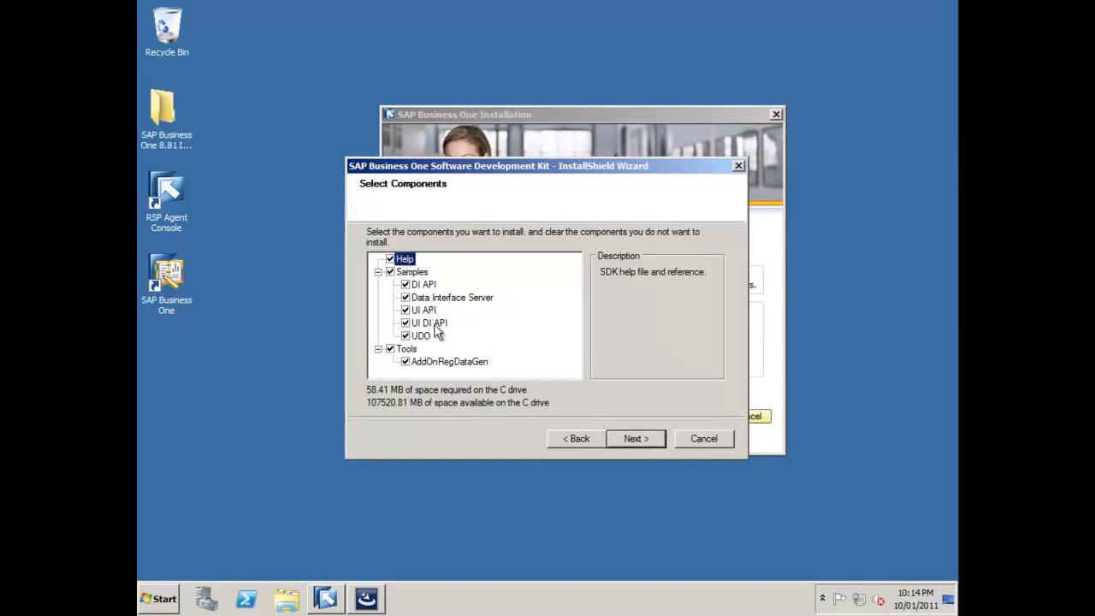
{"action": "left_click", "coordinate": [641, 440]}
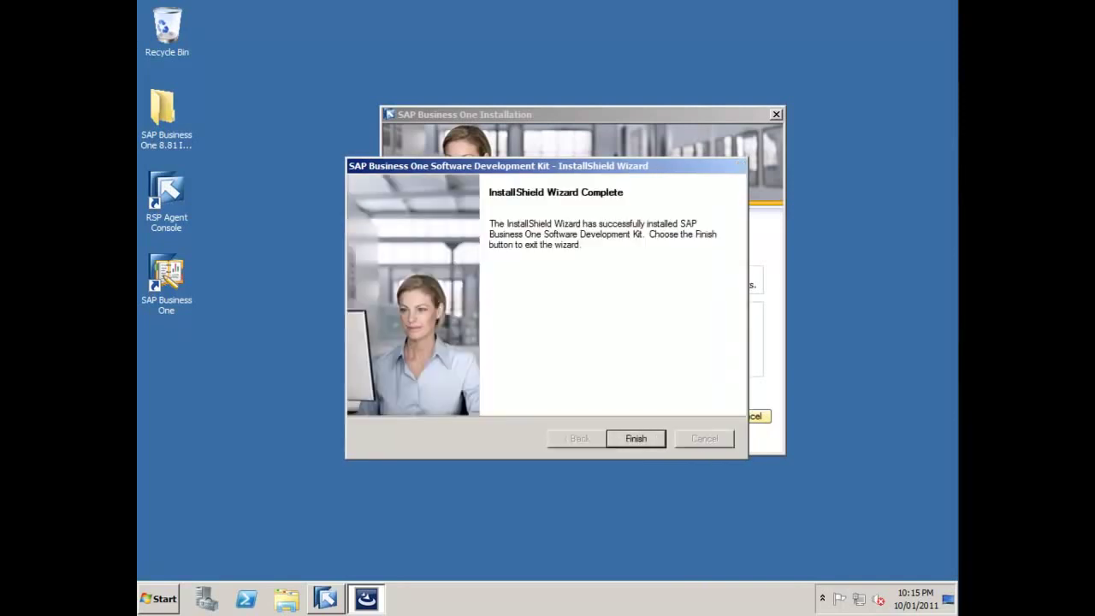
{"action": "left_click", "coordinate": [634, 439]}
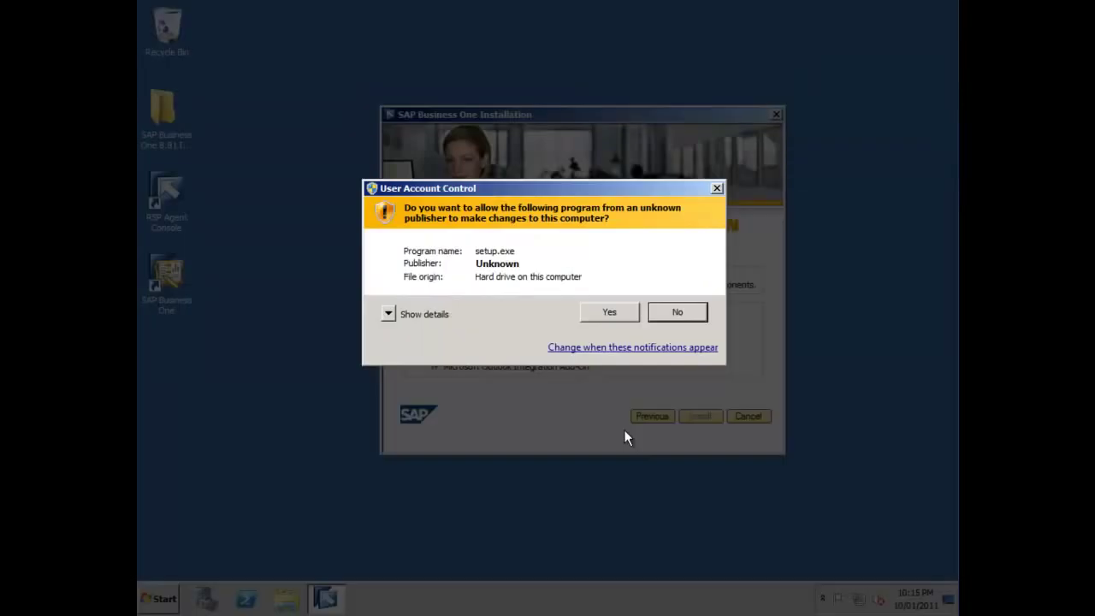
- Run the Data Transfer Workbench setup with default destination and program folders, then finish it
{"action": "left_click", "coordinate": [595, 313]}
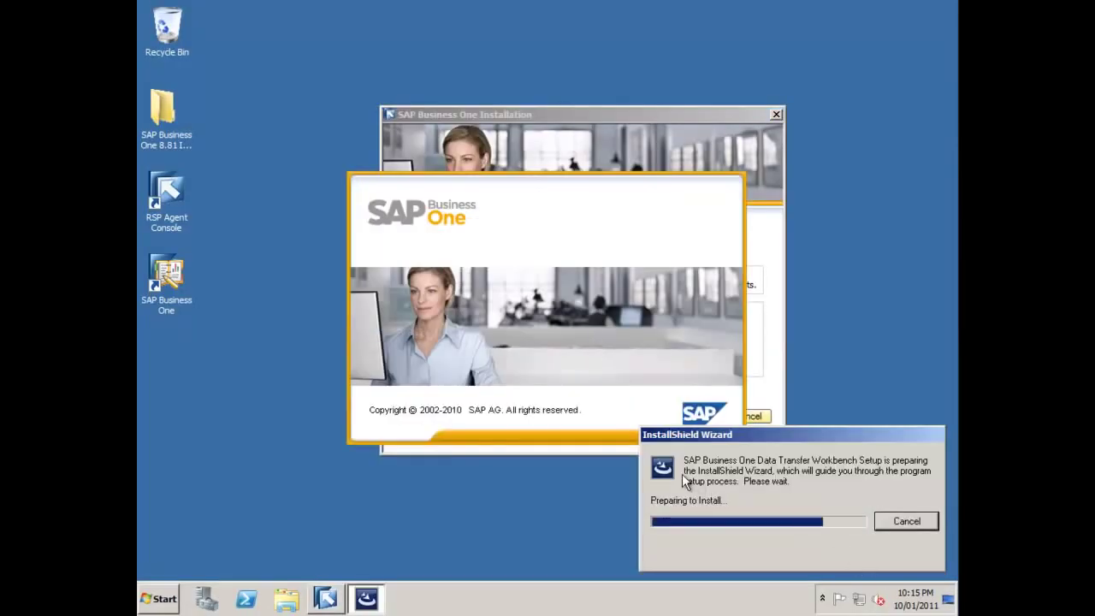
{"action": "left_click", "coordinate": [627, 437]}
{"action": "left_click", "coordinate": [626, 437]}
{"action": "left_click", "coordinate": [627, 438]}
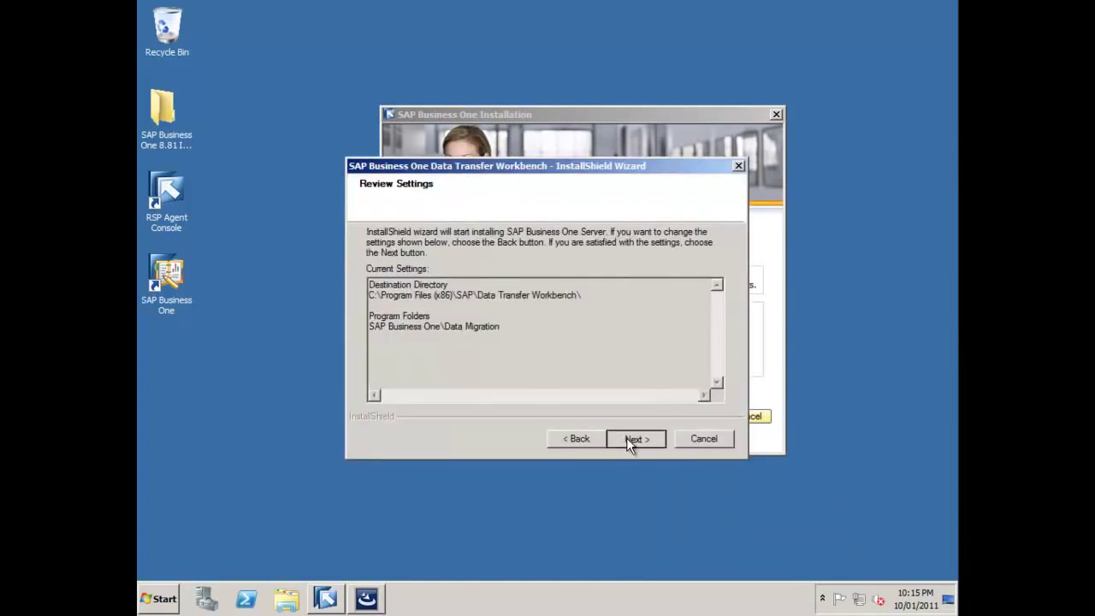
{"action": "left_click", "coordinate": [626, 437]}
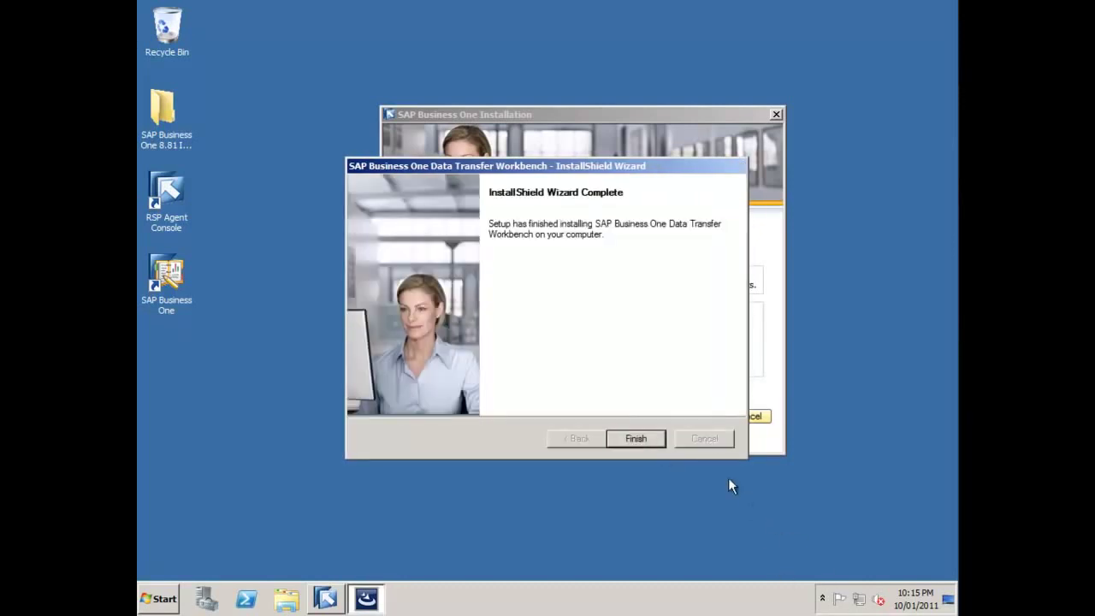
{"action": "left_click", "coordinate": [634, 439]}
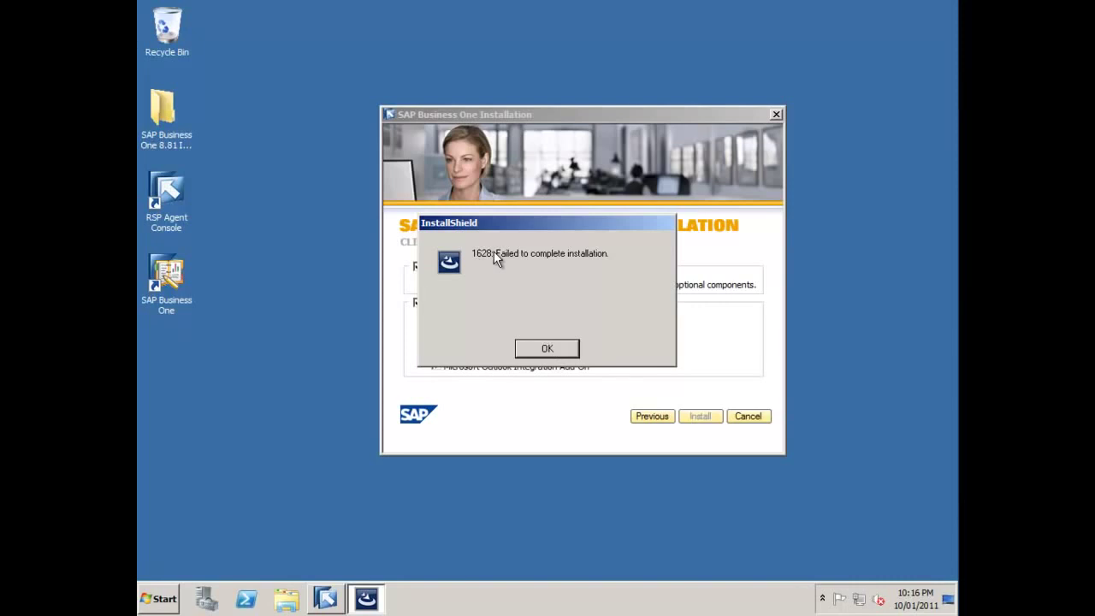
- Dismiss the InstallShield error 1628 dialog from the Outlook Integration setup
{"action": "left_click", "coordinate": [546, 354]}
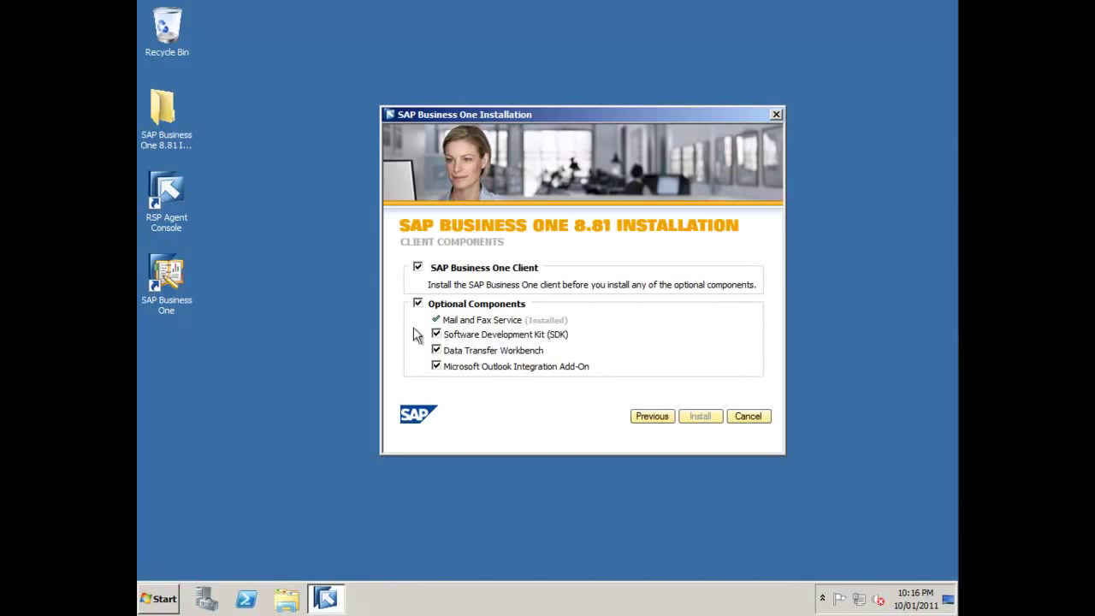
- Cancel out of the SAP Business One 8.81 Installation window
{"action": "left_click", "coordinate": [747, 417]}
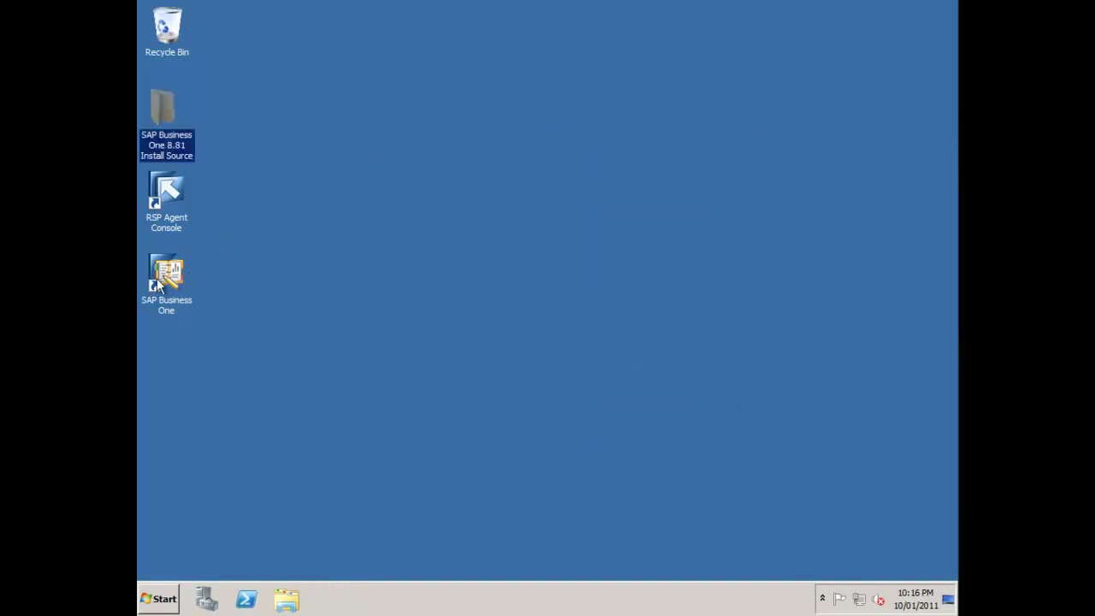